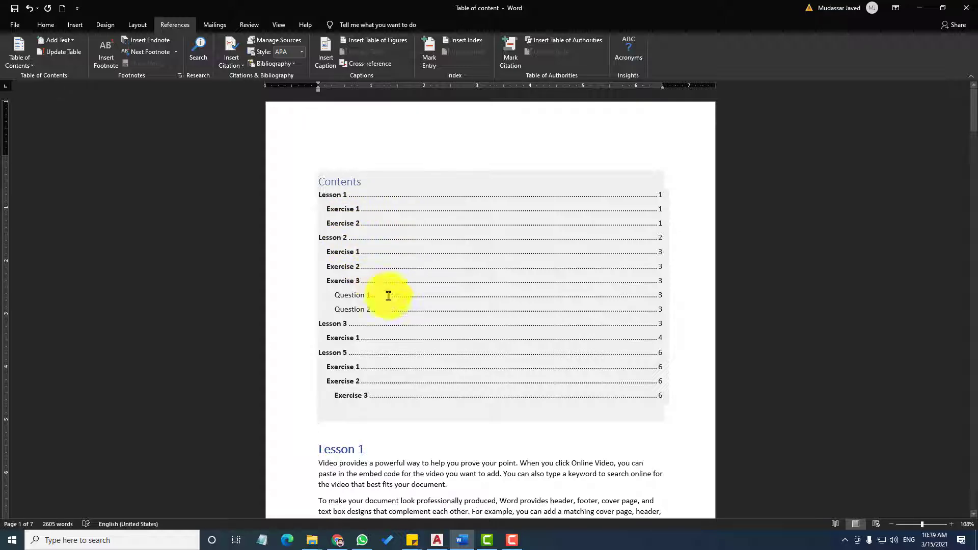
Step: Examine the document's headings, the built-in table of contents styles and the available heading levels for added text
scroll(432, 403, down, 5)
scroll(432, 403, down, 20)
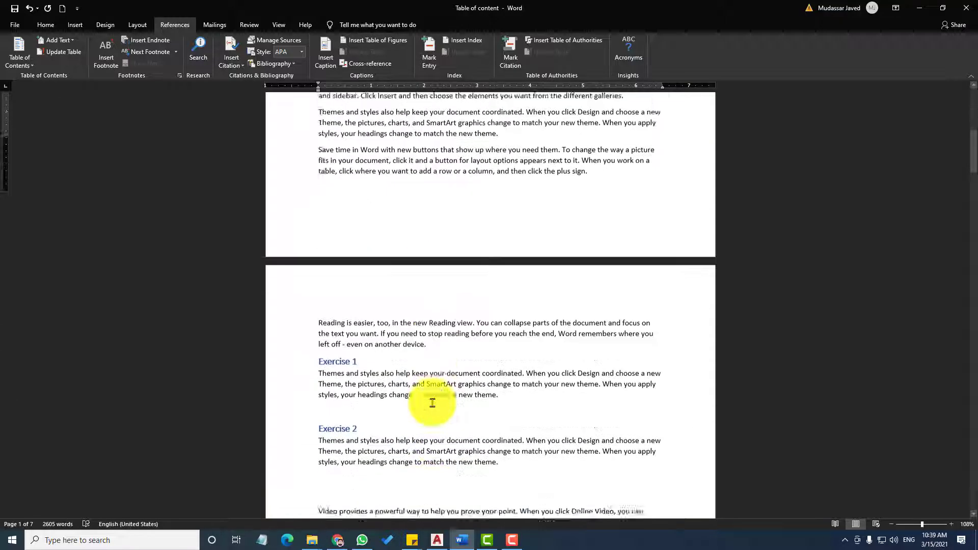
scroll(432, 402, up, 20)
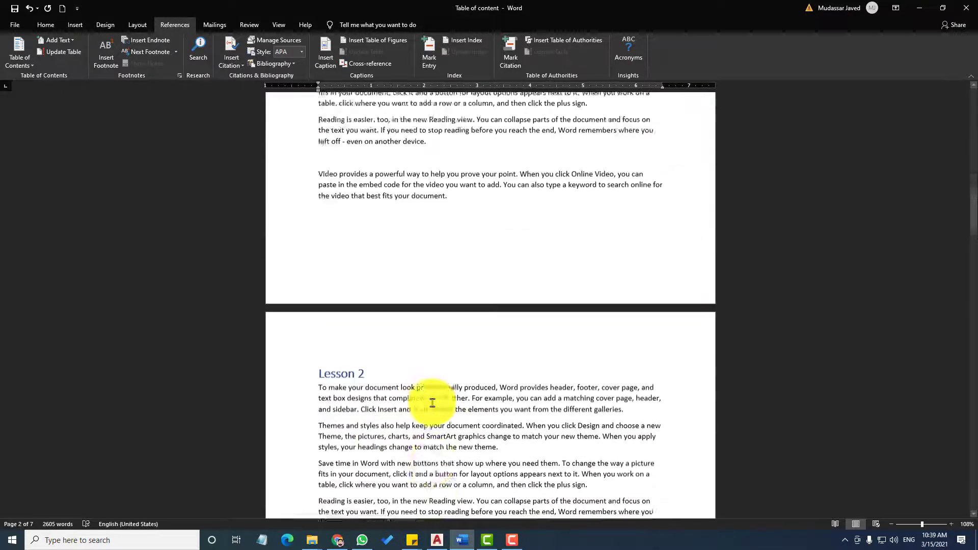
scroll(432, 403, up, 3)
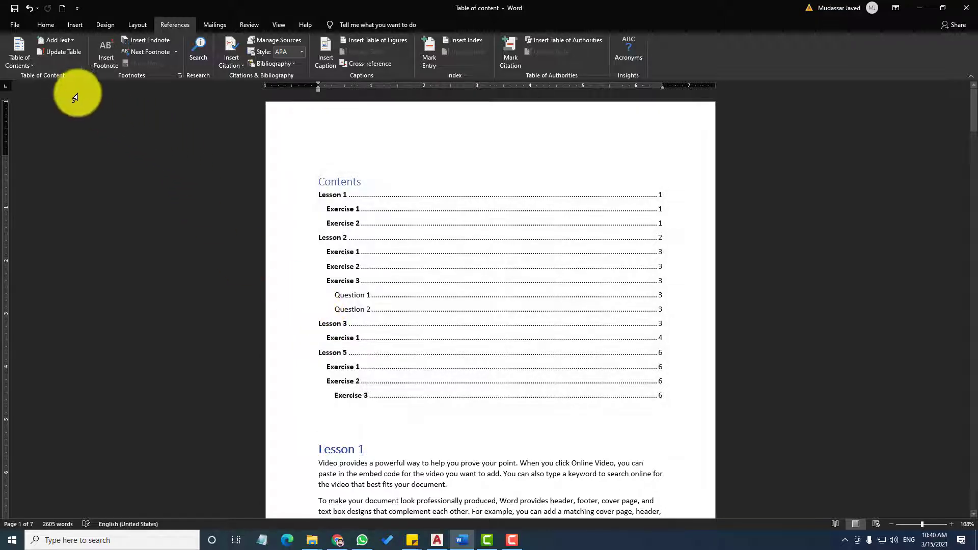
click(30, 68)
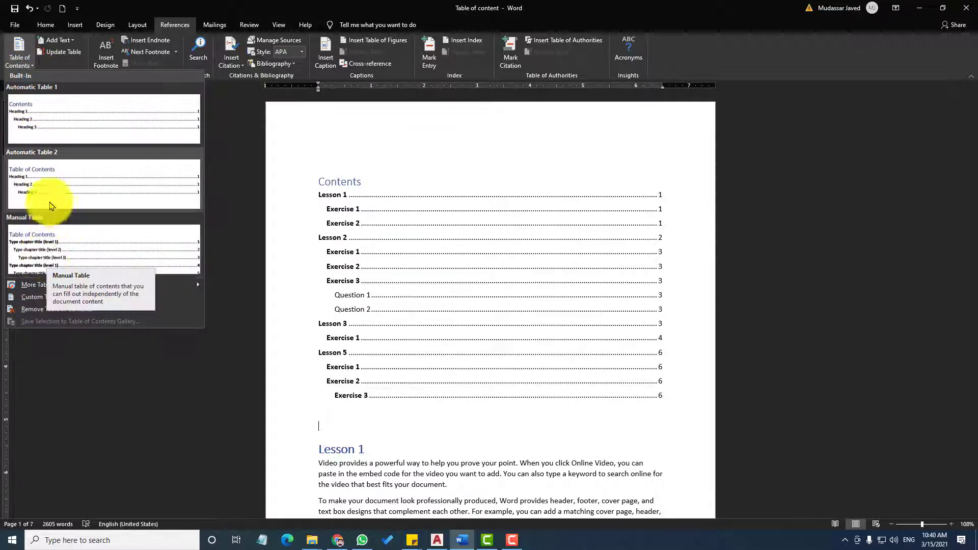
click(75, 43)
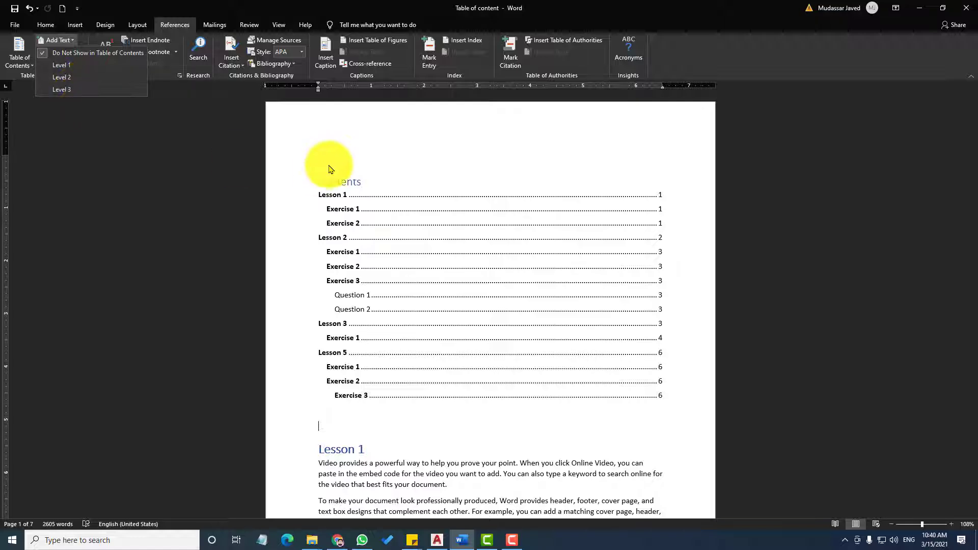
click(332, 144)
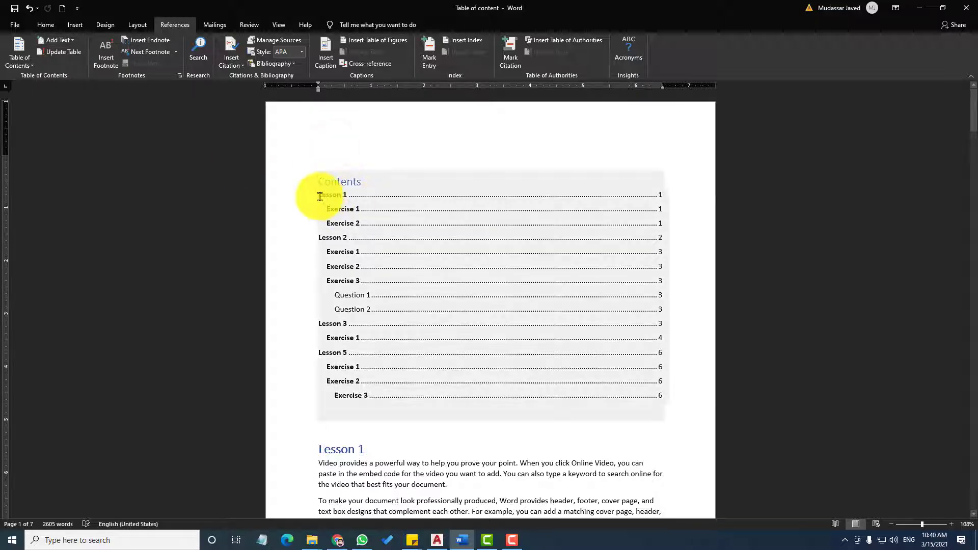
Step: Examine how Lesson 1 and its Exercise 1 and Exercise 2 entries are nested in the table of contents
click(317, 196)
double_click(348, 198)
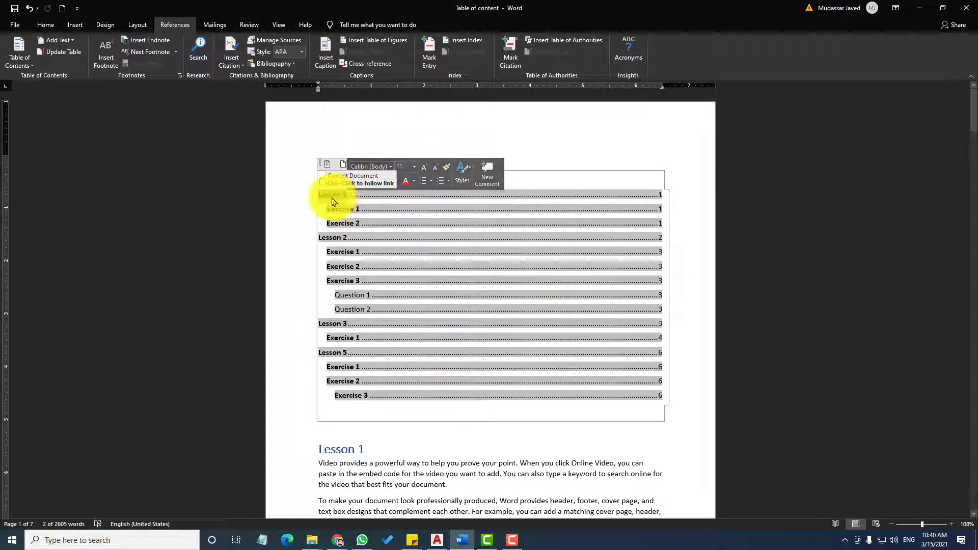
click(284, 197)
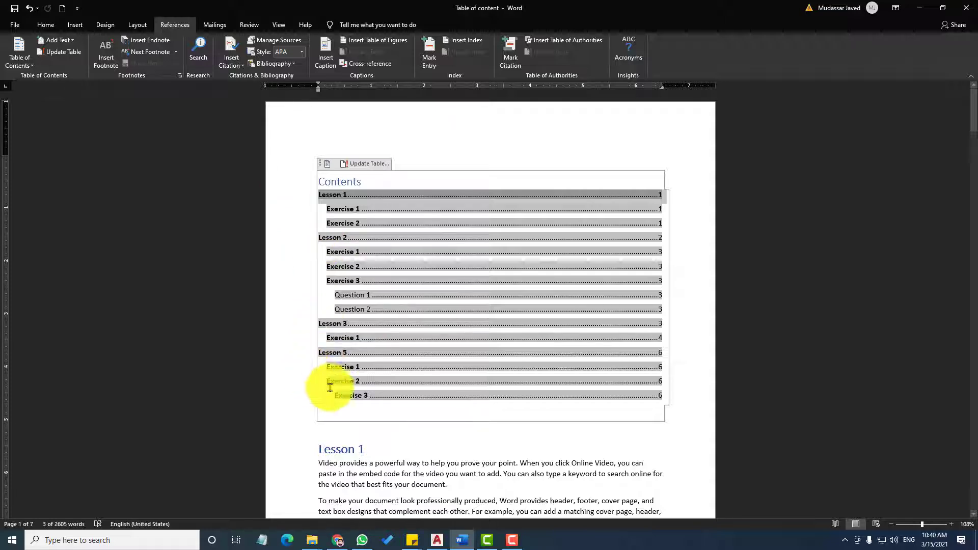
click(300, 214)
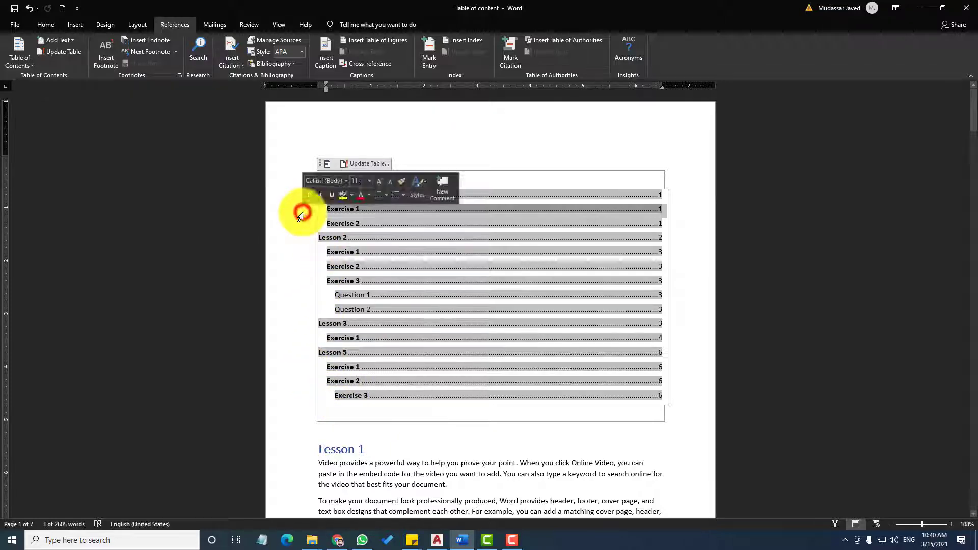
click(346, 219)
click(244, 241)
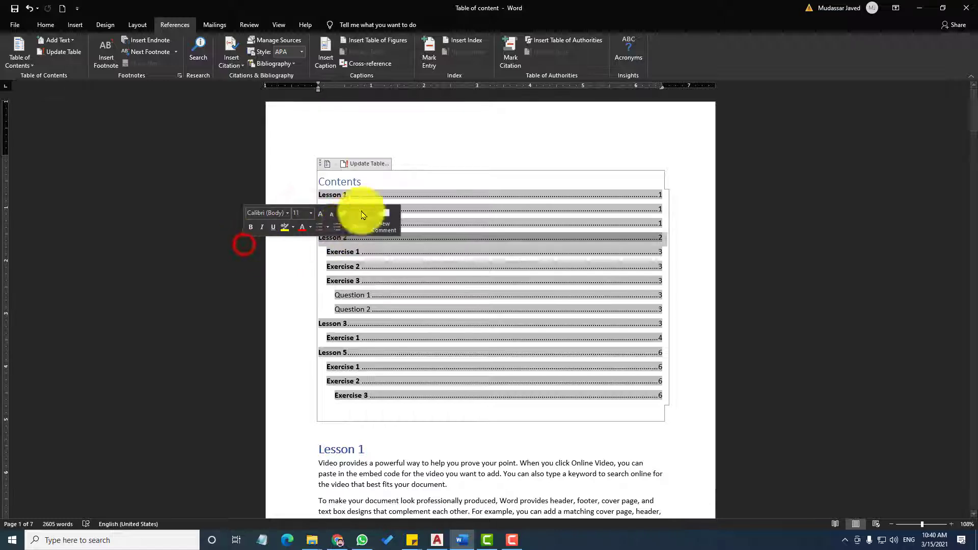
click(432, 201)
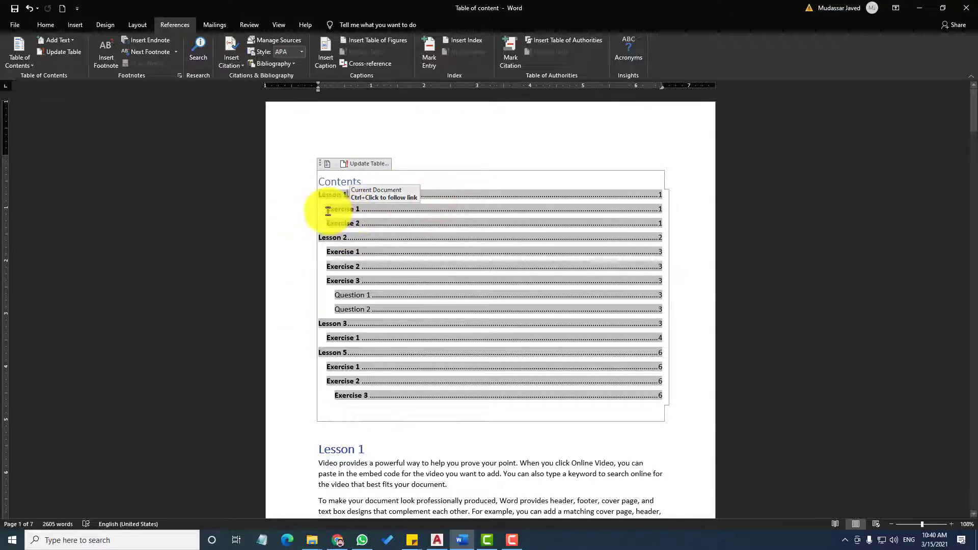
click(326, 210)
triple_click(363, 211)
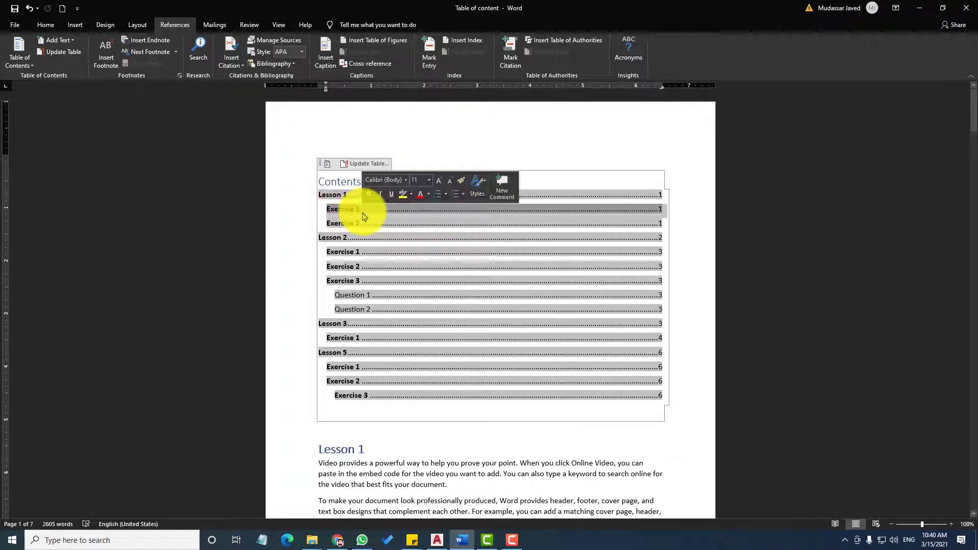
triple_click(337, 223)
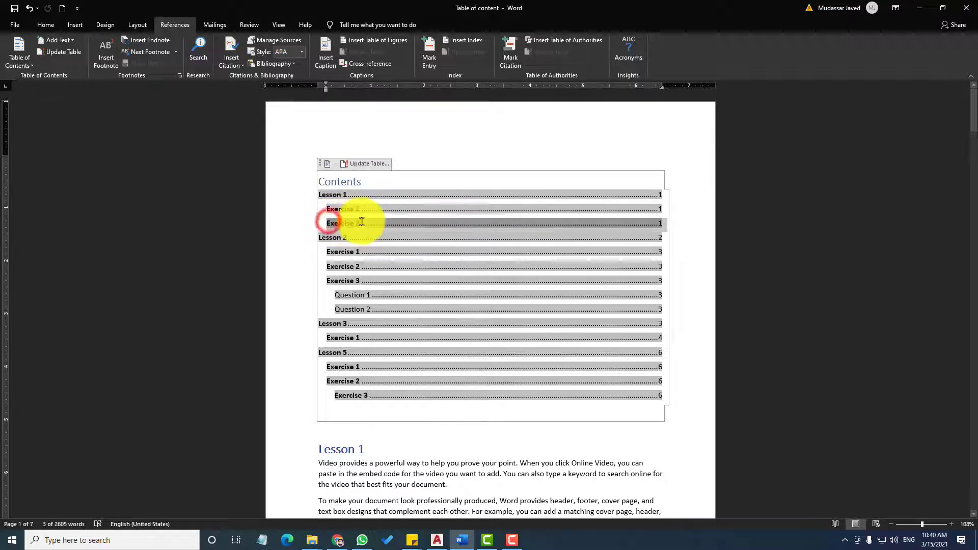
click(337, 196)
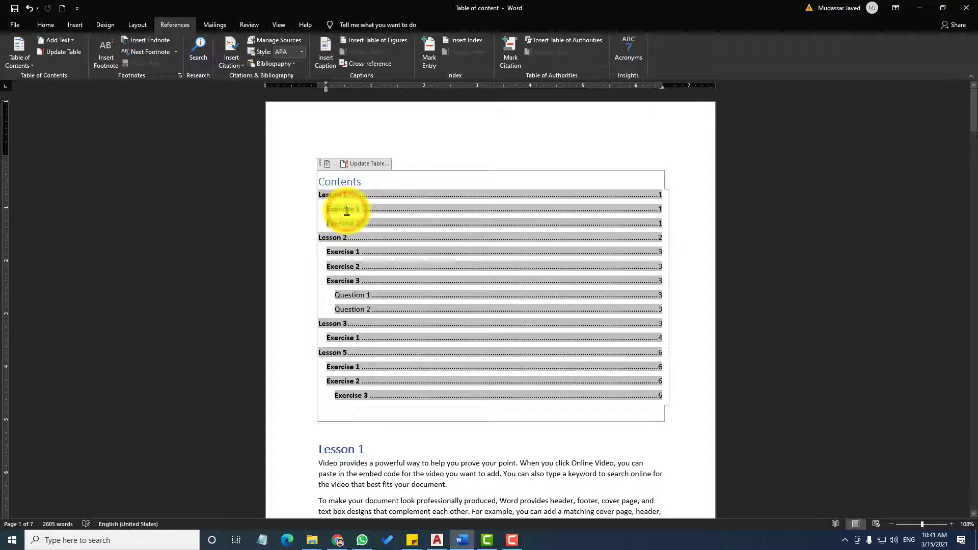
Step: Examine the Lesson 2 entries in the table of contents, from its three exercises down to Question 1 and Question 2
triple_click(319, 238)
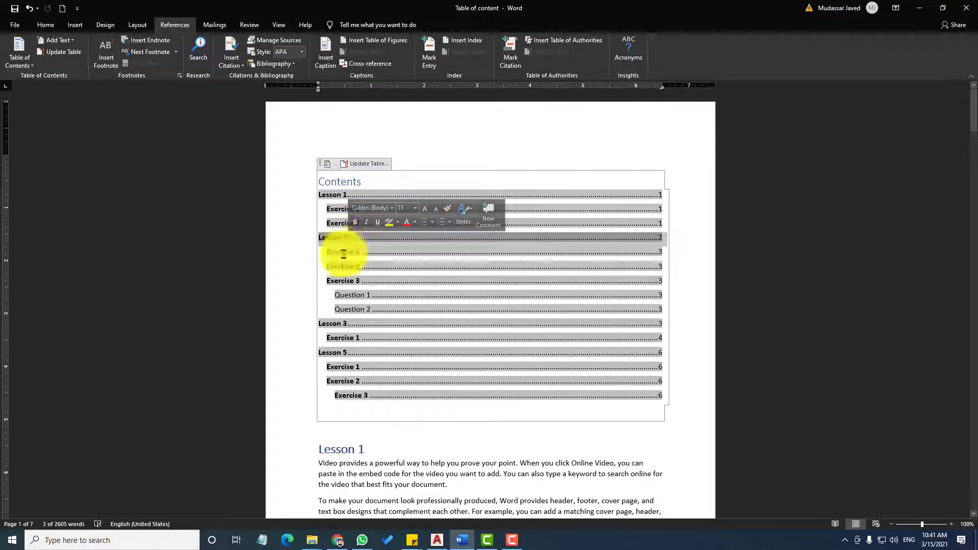
click(329, 256)
drag(346, 265, 365, 280)
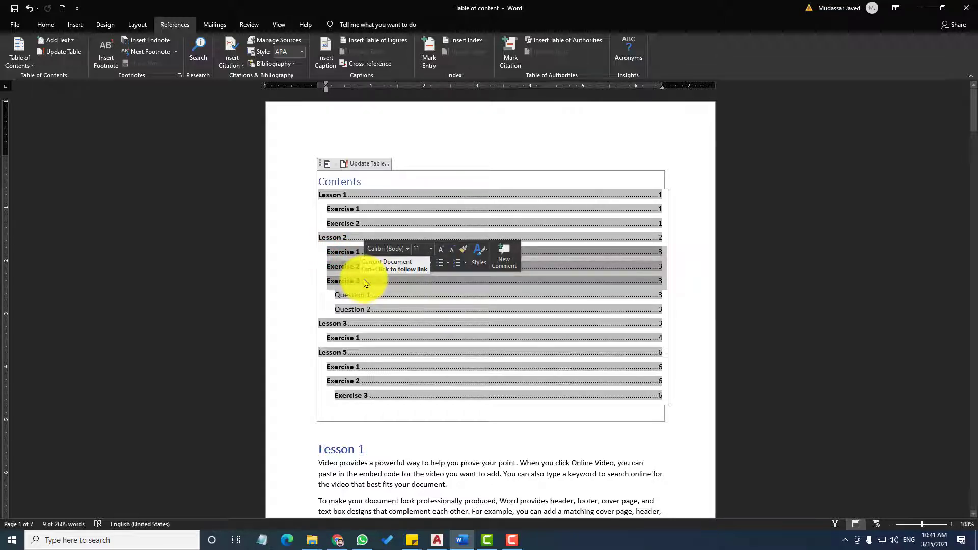
click(356, 307)
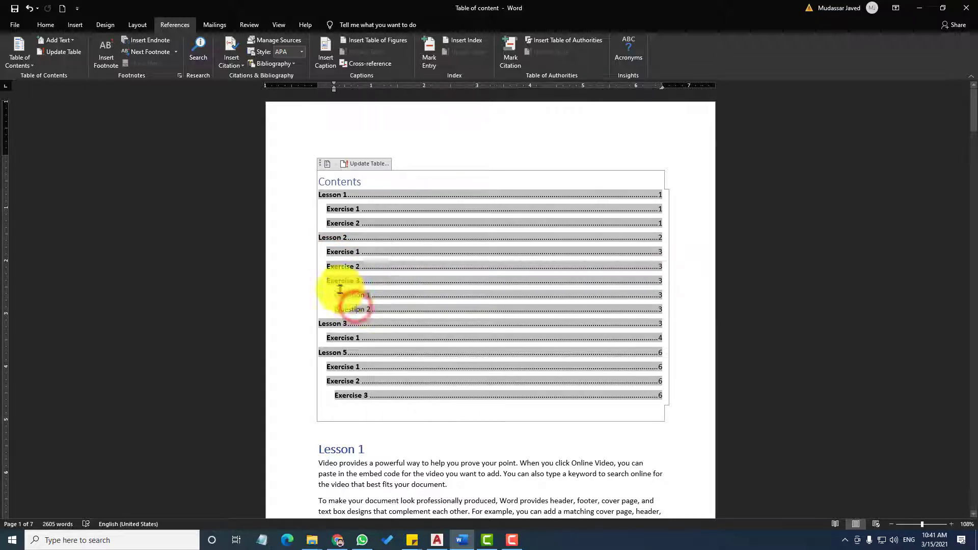
drag(327, 284, 358, 283)
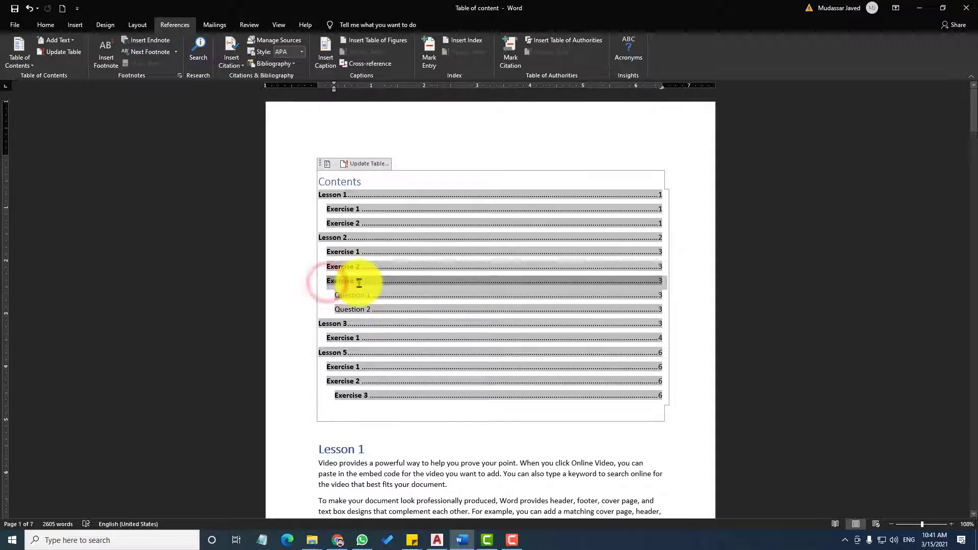
mouse_move(318, 237)
mouse_down()
mouse_move(344, 238)
mouse_move(329, 252)
mouse_move(370, 278)
mouse_move(377, 305)
mouse_up()
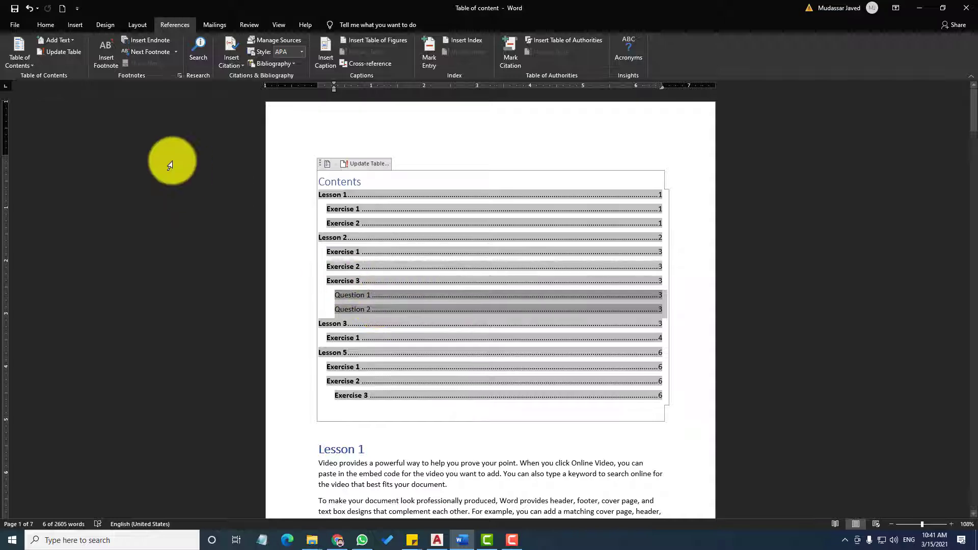
Step: Delete the entire existing table of contents above the Lesson 1 heading
scroll(436, 319, down, 3)
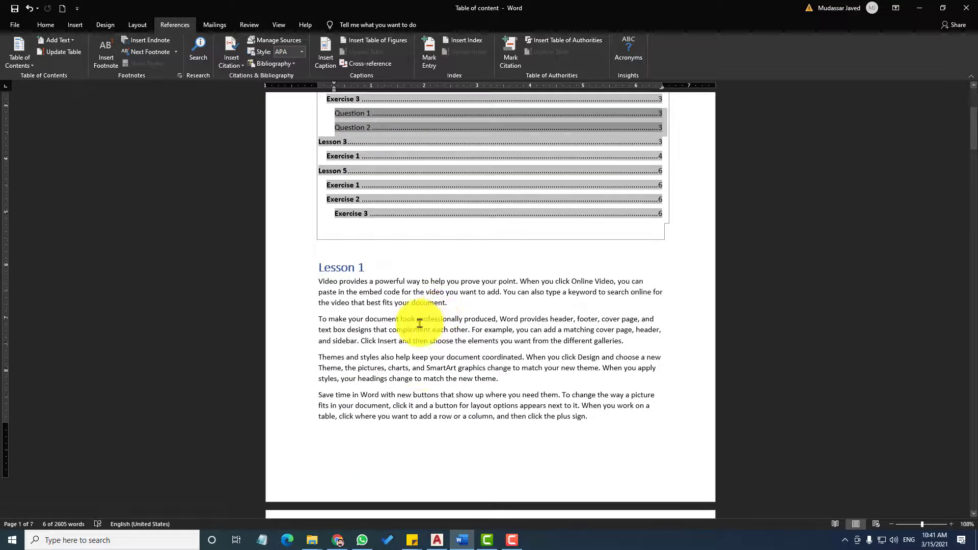
scroll(422, 321, down, 2)
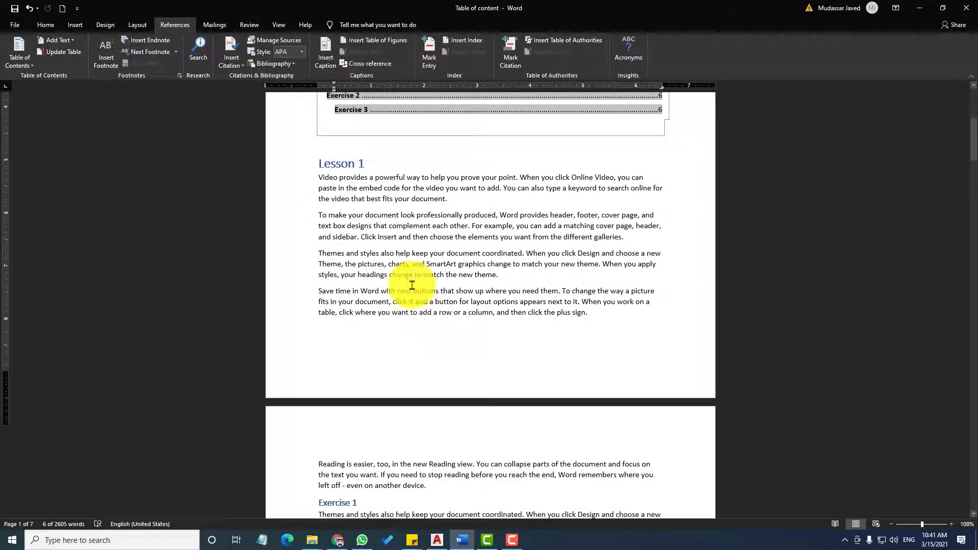
scroll(373, 298, up, 2)
scroll(378, 298, up, 3)
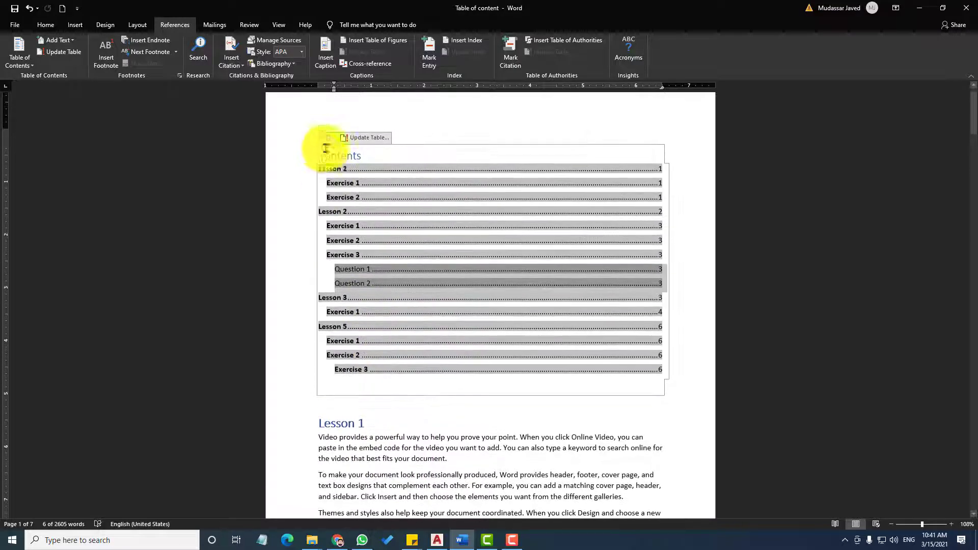
scroll(327, 419, down, 5)
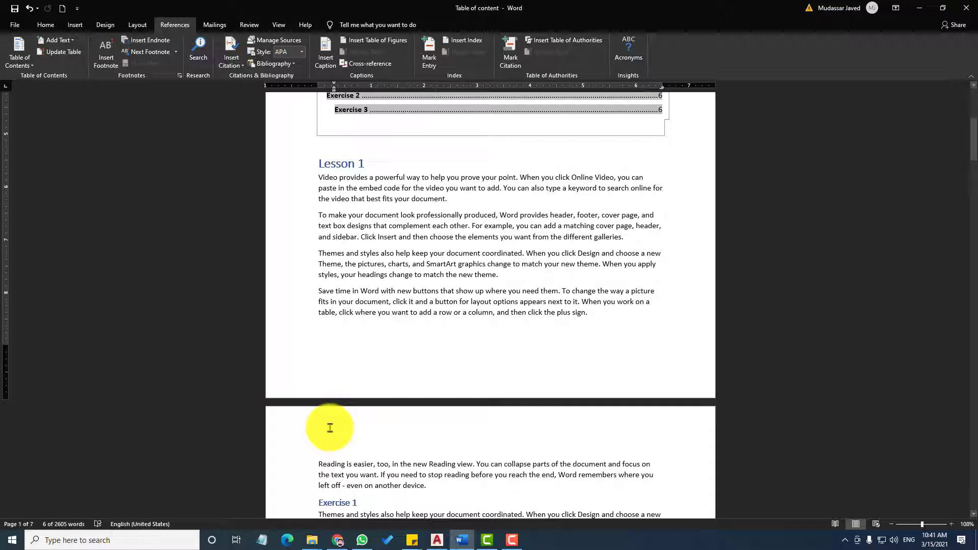
scroll(381, 431, up, 4)
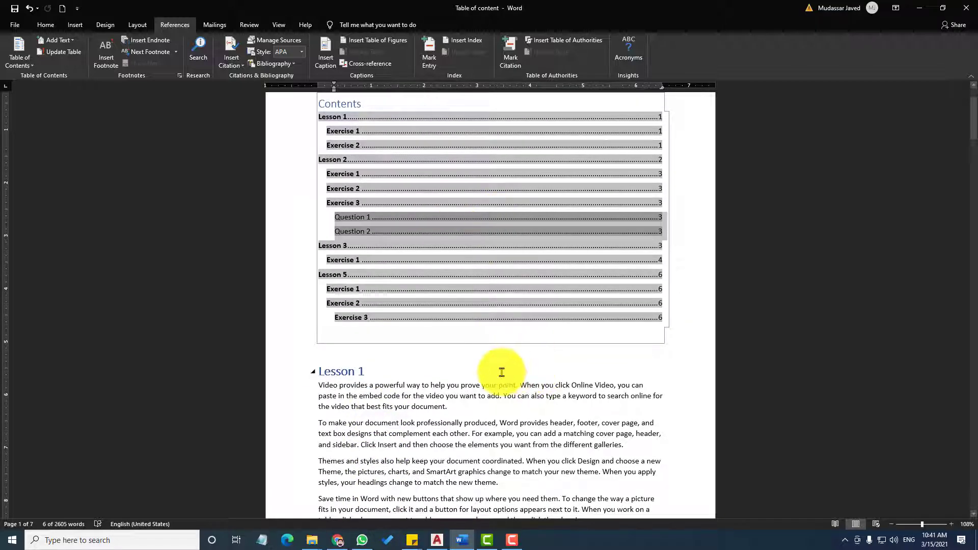
scroll(500, 374, up, 1)
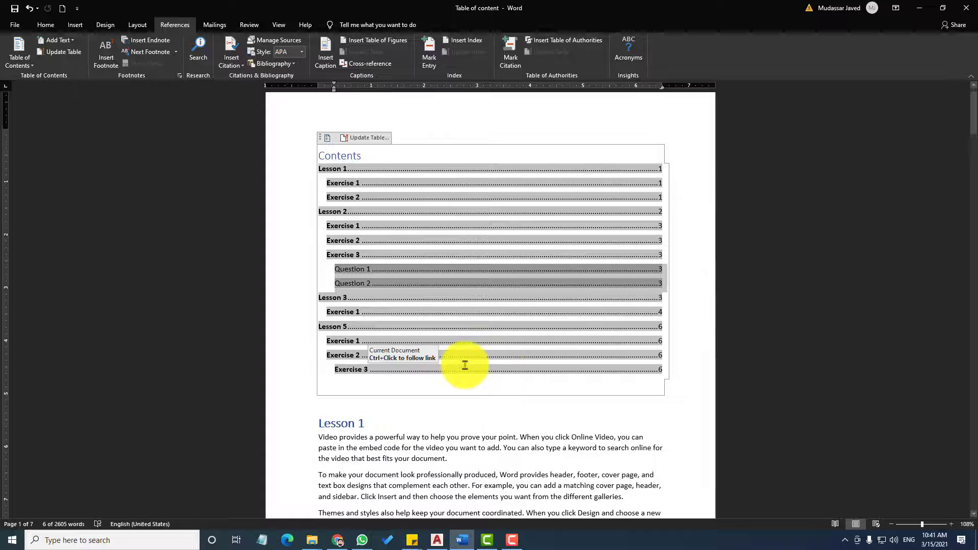
click(329, 138)
click(429, 126)
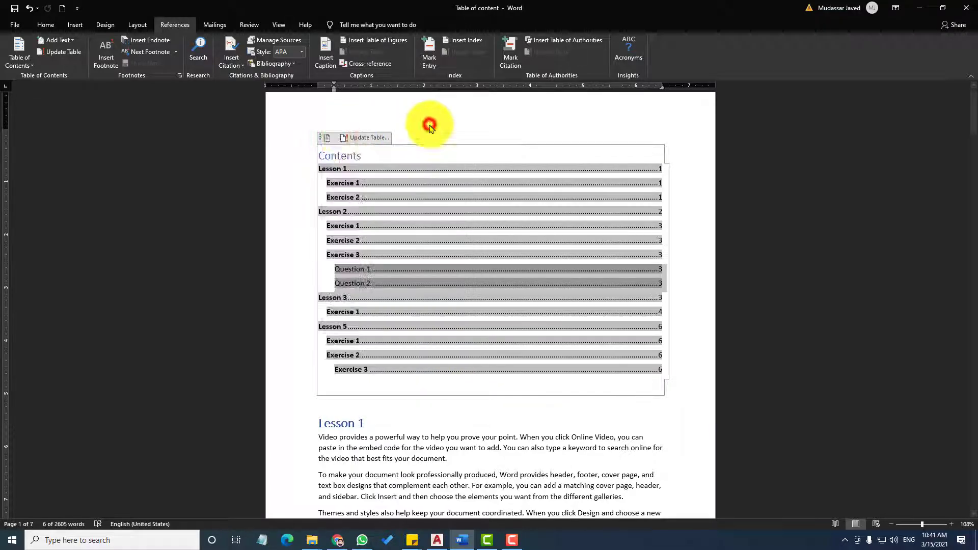
click(322, 138)
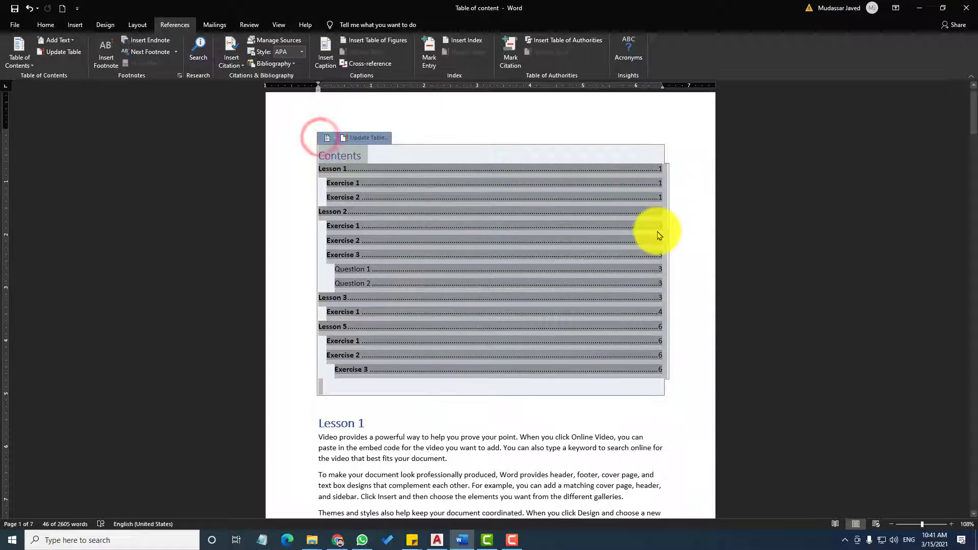
key(Delete)
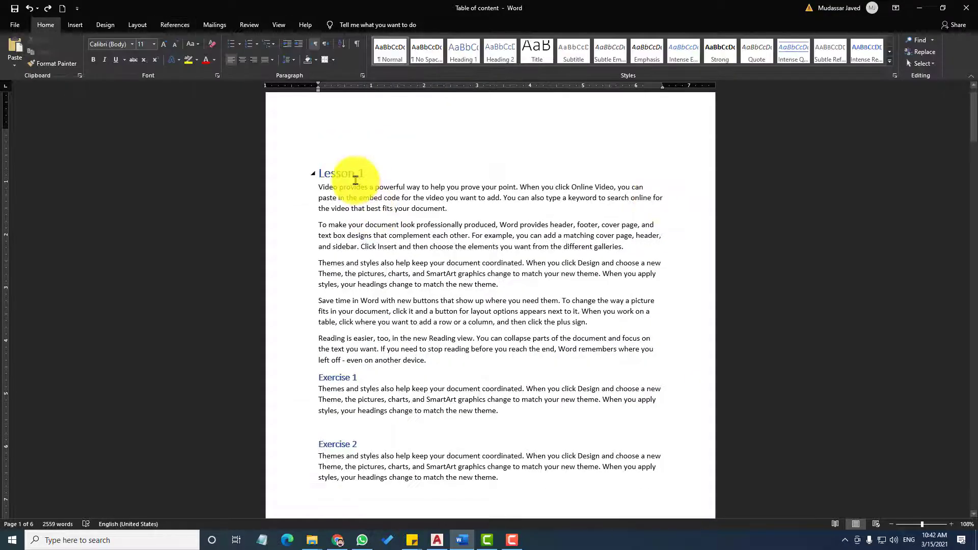
Step: Assign the Lesson 1 heading at the start of the document to Level 1 of the table of contents
scroll(356, 180, down, 2)
scroll(380, 299, up, 3)
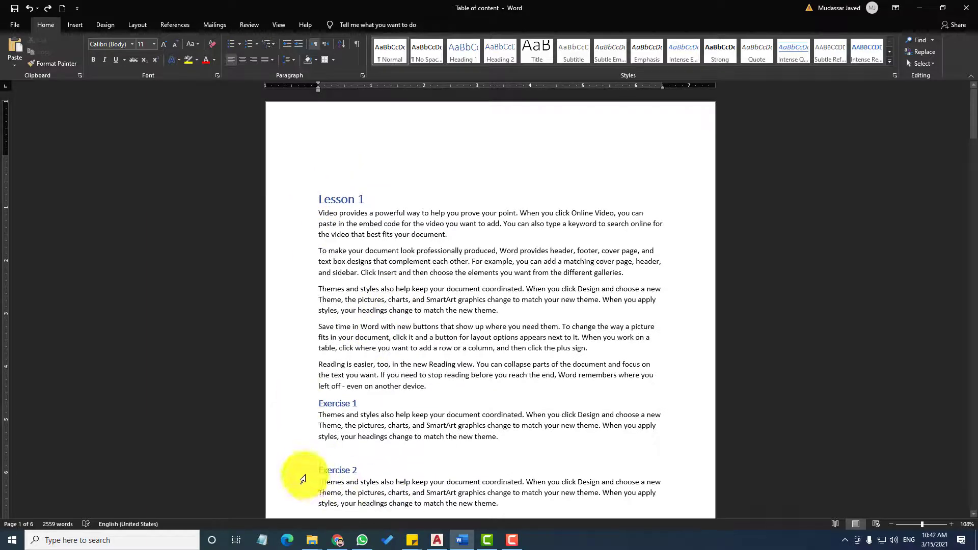
scroll(346, 291, down, 20)
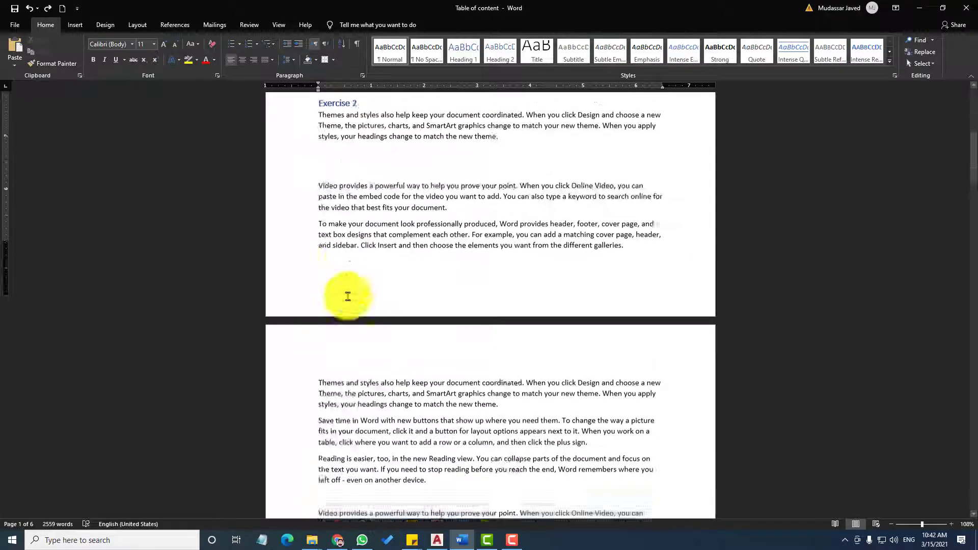
scroll(348, 298, down, 20)
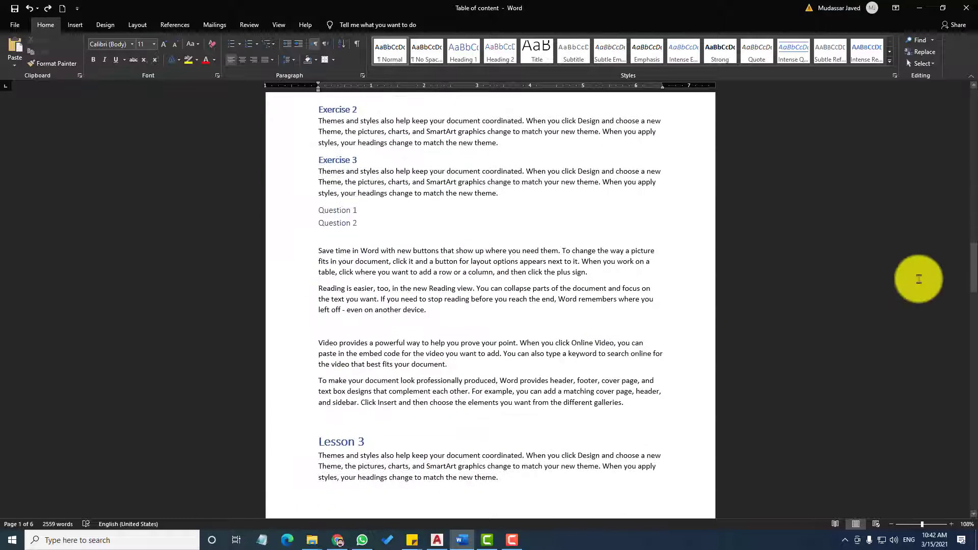
drag(974, 275, 963, 102)
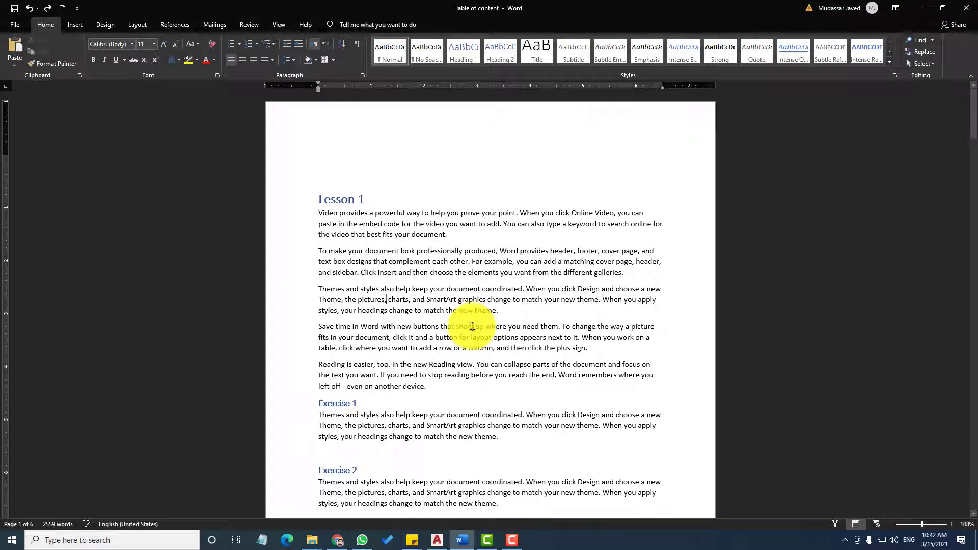
click(288, 201)
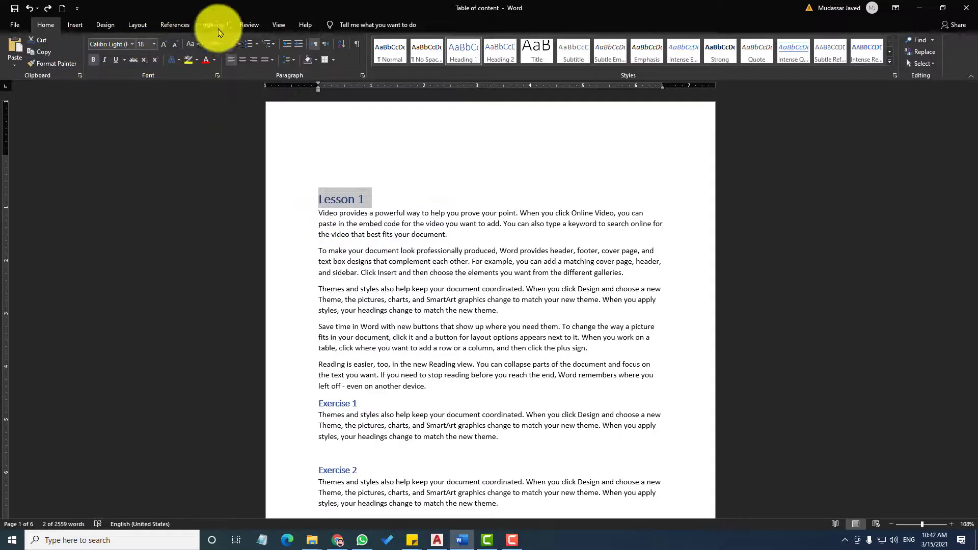
click(175, 25)
click(69, 42)
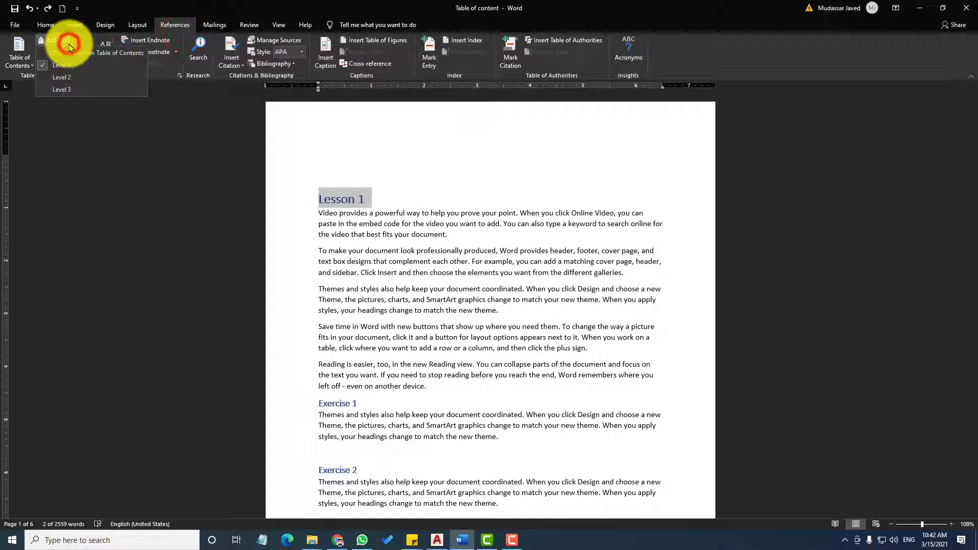
click(69, 66)
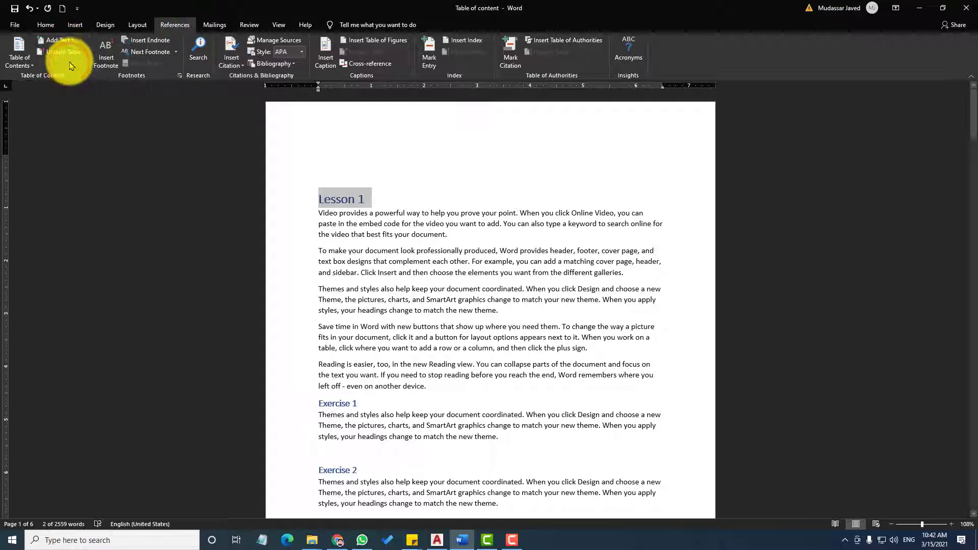
Step: Assign the Exercise 1 heading under Lesson 1 to Level 2 of the table of contents
click(67, 42)
click(386, 312)
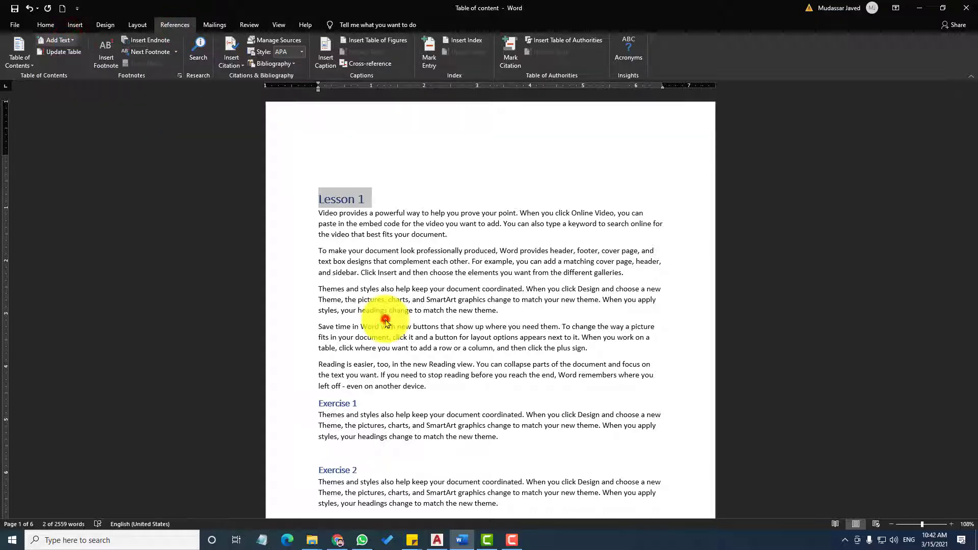
scroll(384, 326, down, 3)
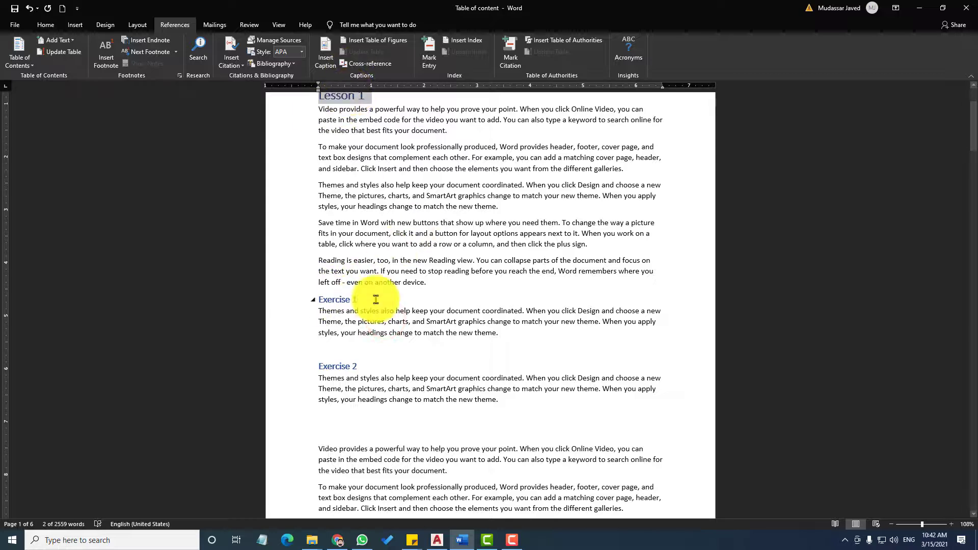
click(297, 305)
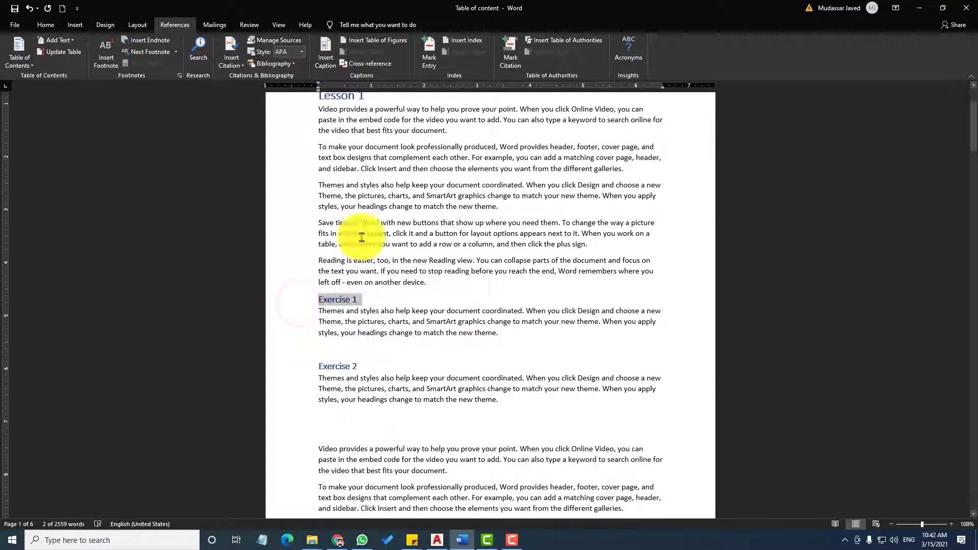
click(56, 41)
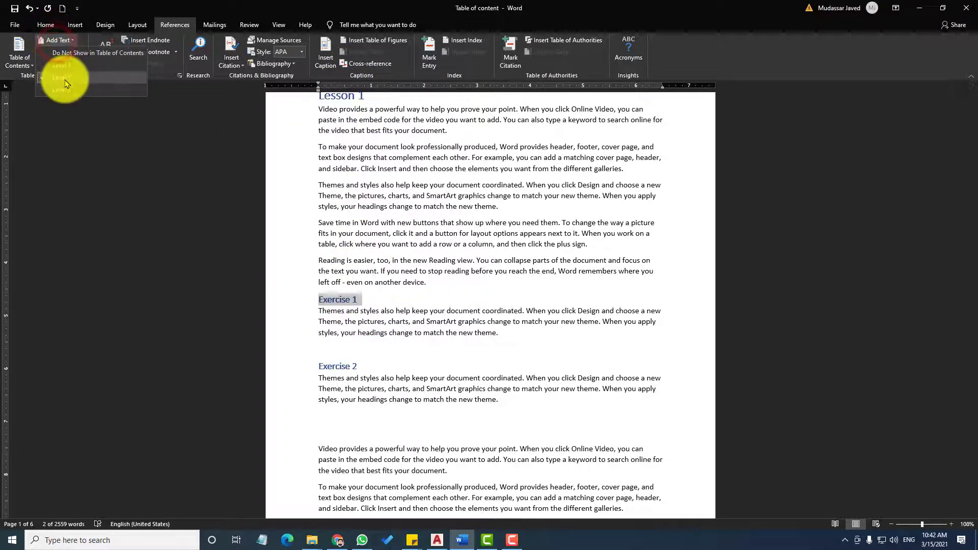
click(66, 79)
Step: Assign the Exercise 2 heading under Lesson 1 to Level 2 of the table of contents
scroll(415, 313, down, 3)
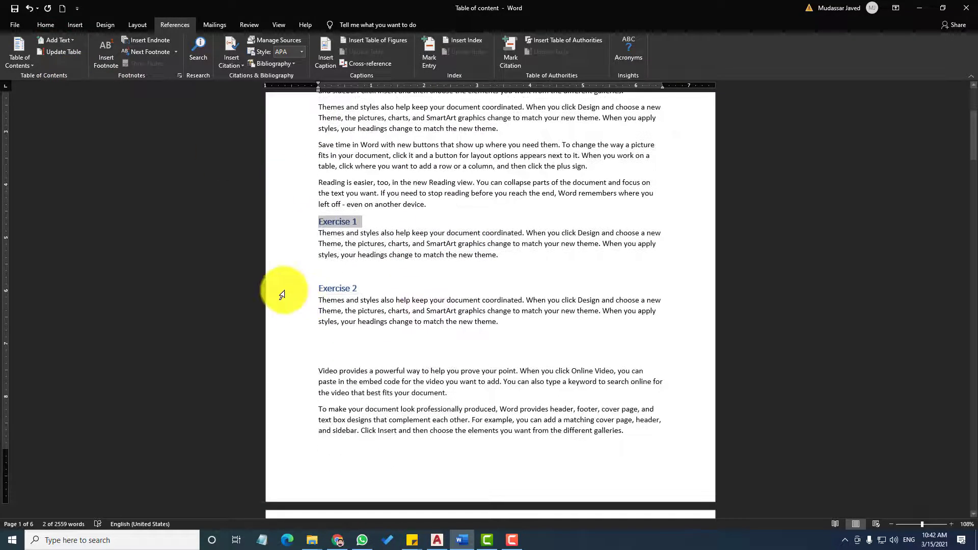
click(281, 294)
click(64, 40)
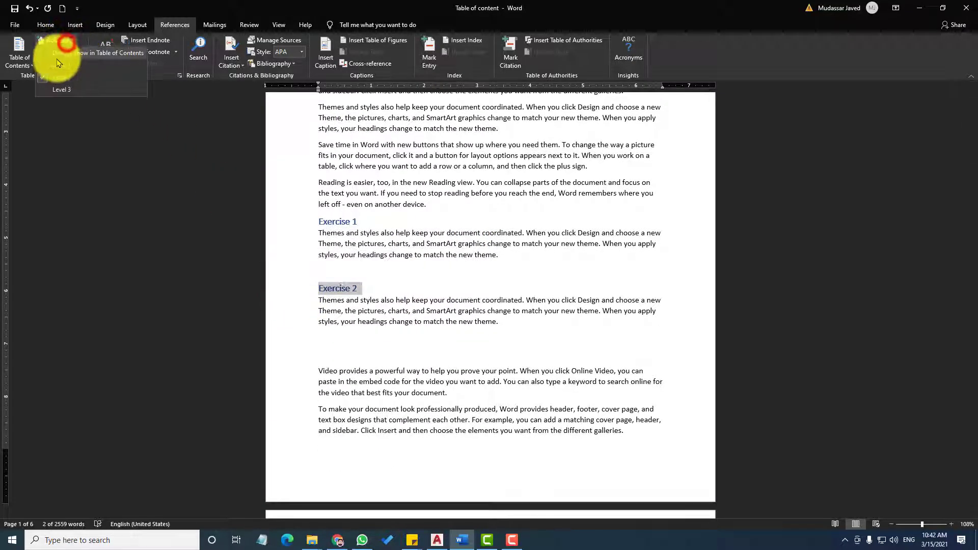
click(59, 80)
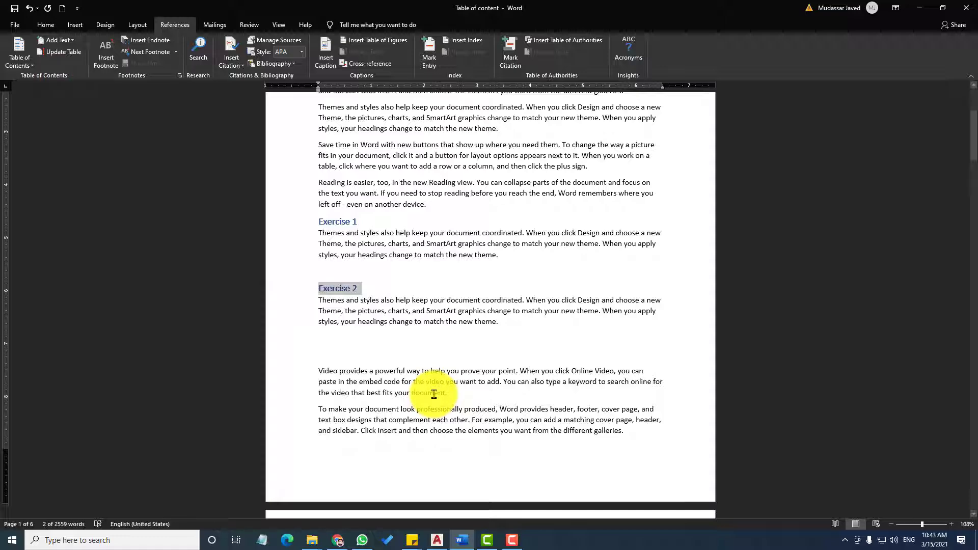
Step: Assign the Lesson 2 heading to Level 1 of the table of contents
scroll(434, 394, down, 20)
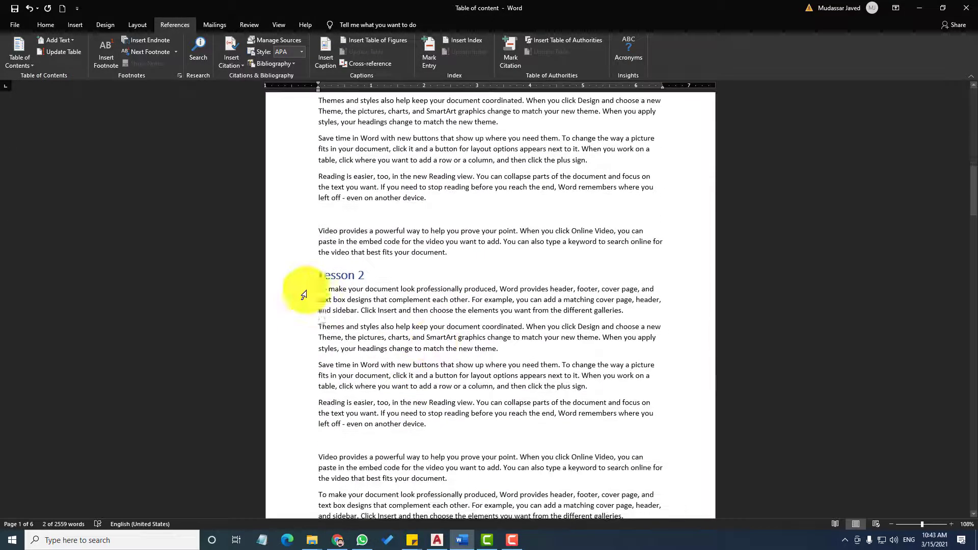
click(293, 274)
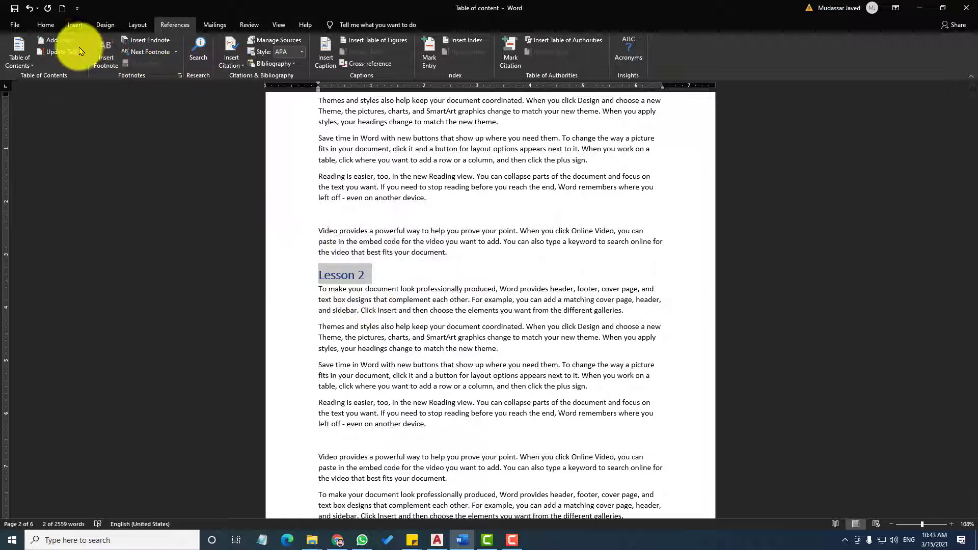
click(57, 40)
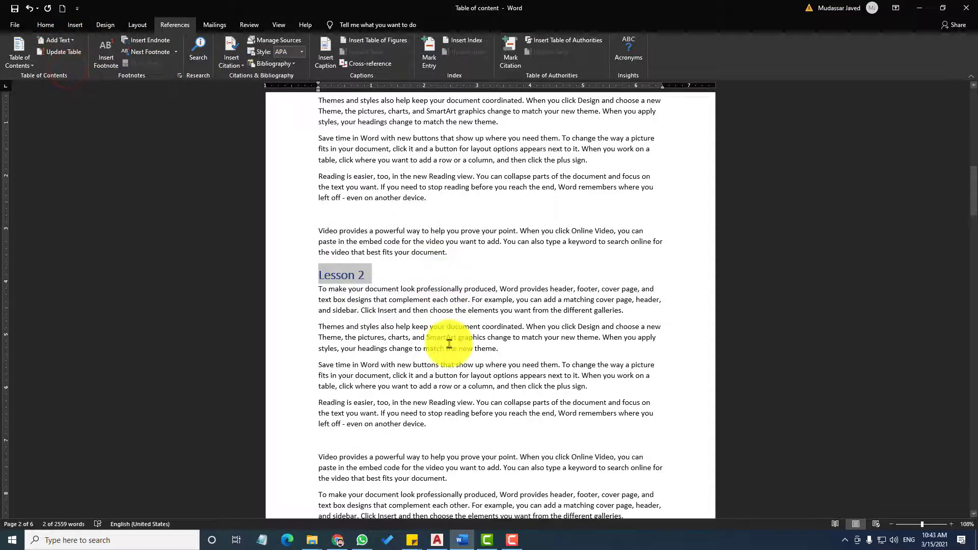
Step: Assign the Exercise 1 heading under Lesson 2 to Level 2 of the table of contents
scroll(448, 339, down, 10)
click(285, 280)
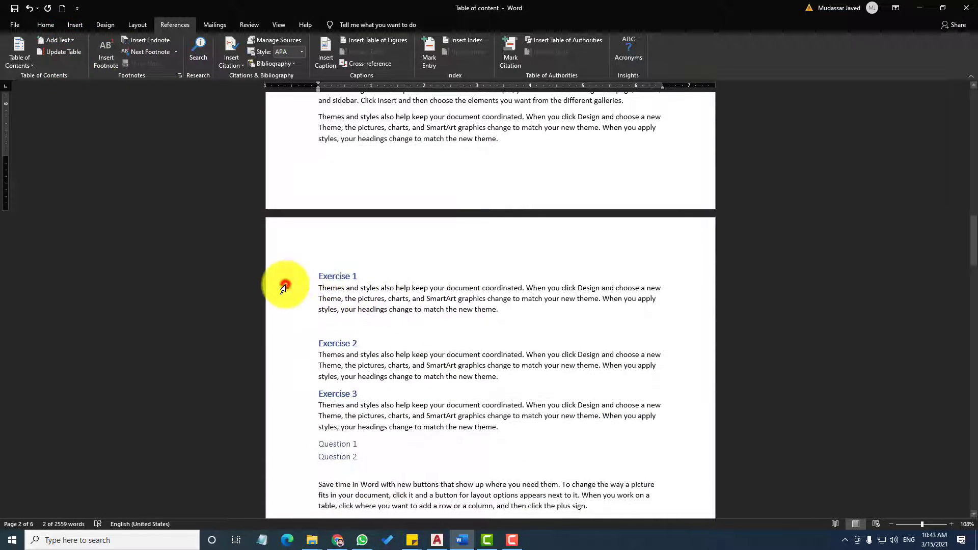
click(284, 275)
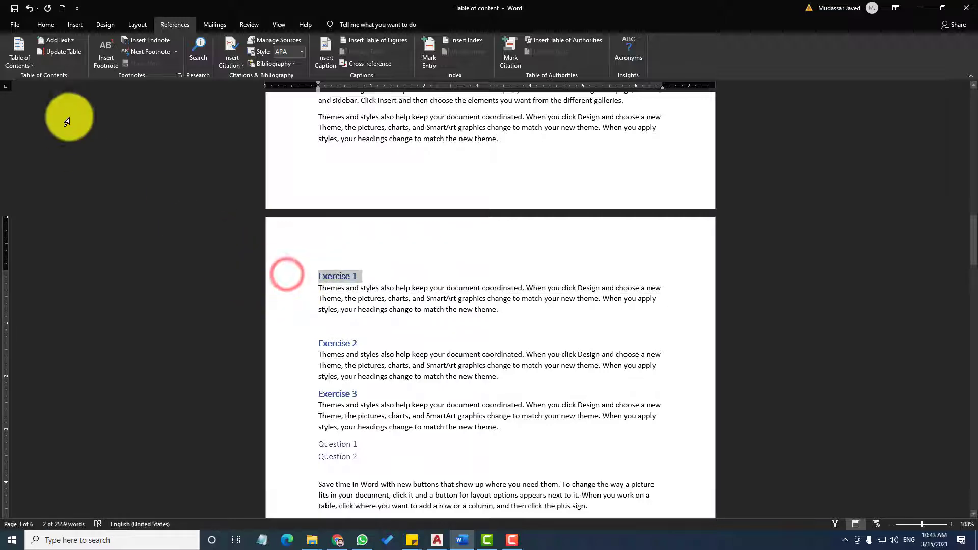
click(57, 40)
click(56, 78)
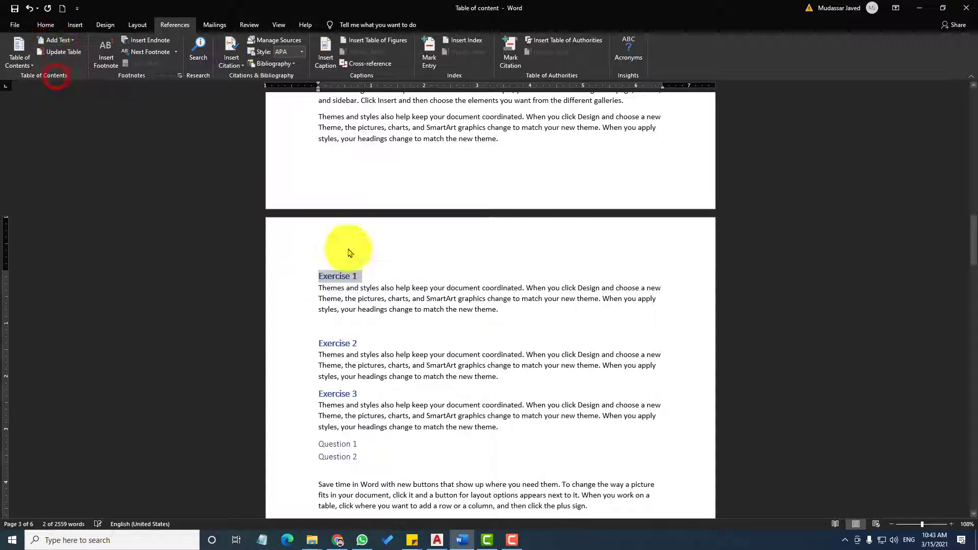
Step: Assign the Exercise 2 and Exercise 3 headings under Lesson 2 to Level 2 of the table of contents
scroll(343, 312, down, 3)
click(281, 264)
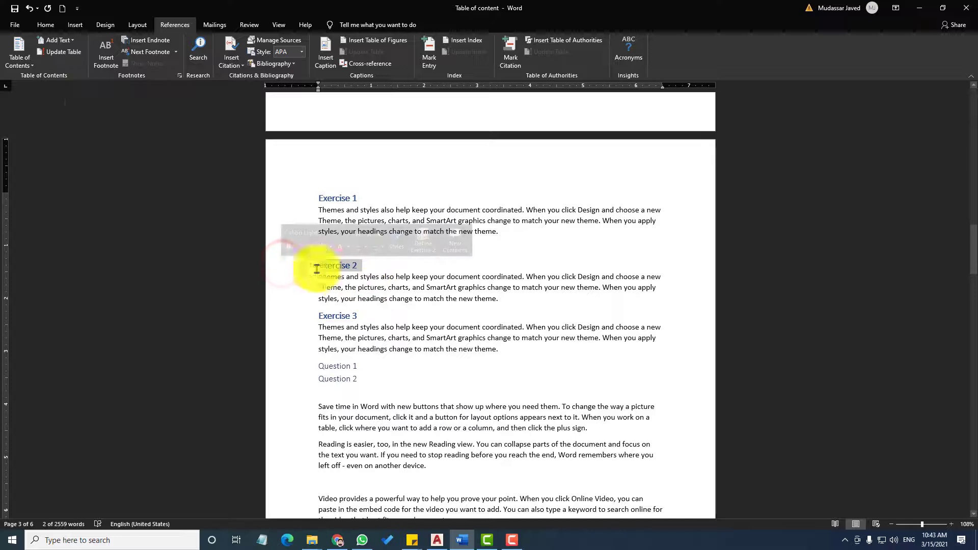
click(57, 40)
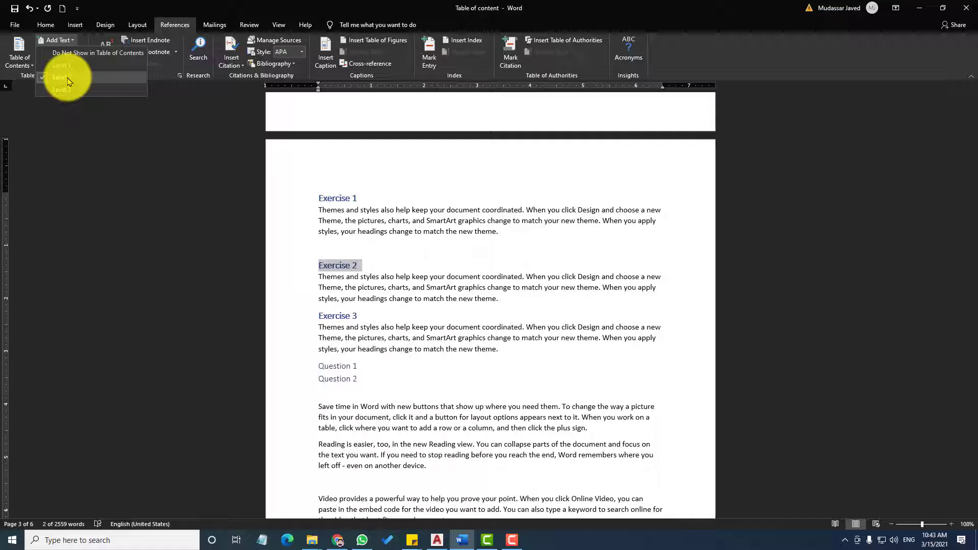
click(68, 77)
click(294, 317)
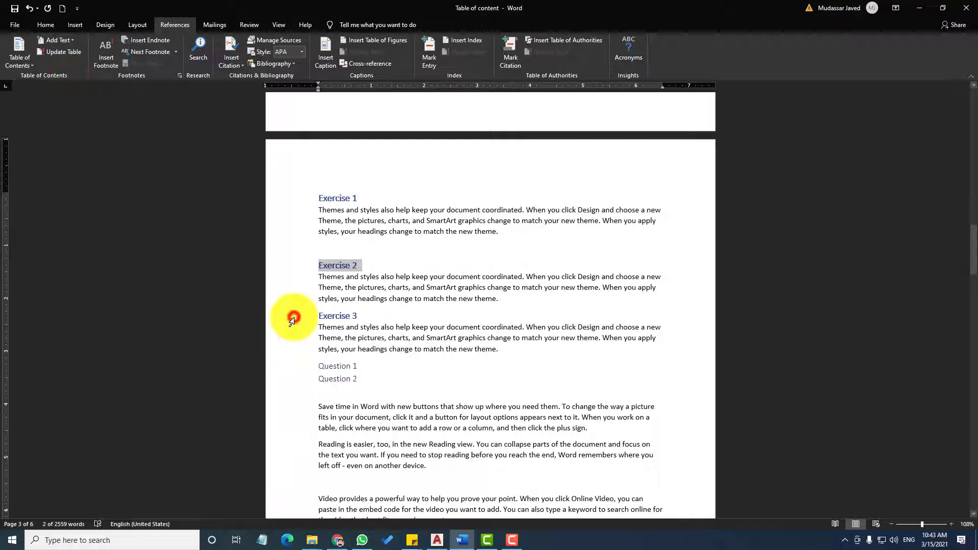
click(70, 42)
Step: Assign the Lesson 3 heading to Level 1 of the table of contents
scroll(407, 406, down, 8)
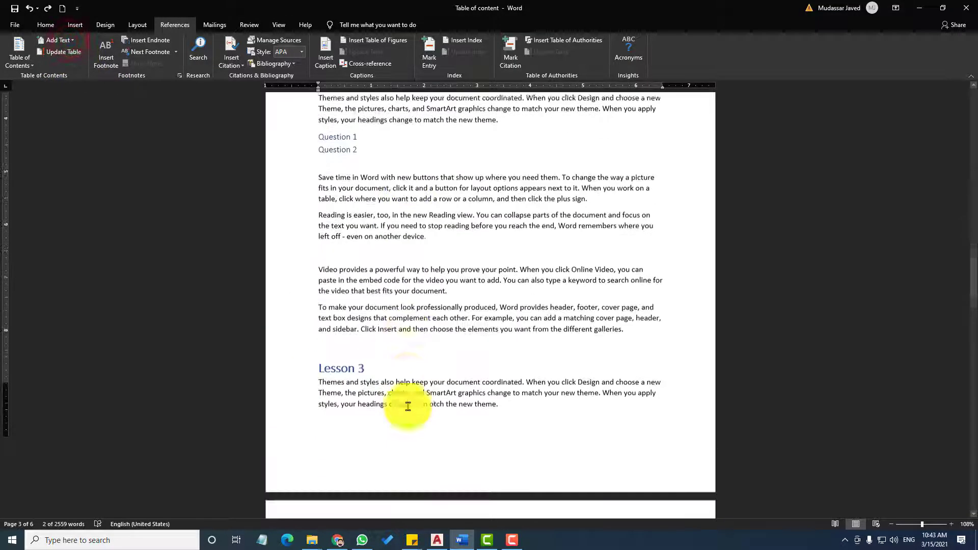
click(293, 313)
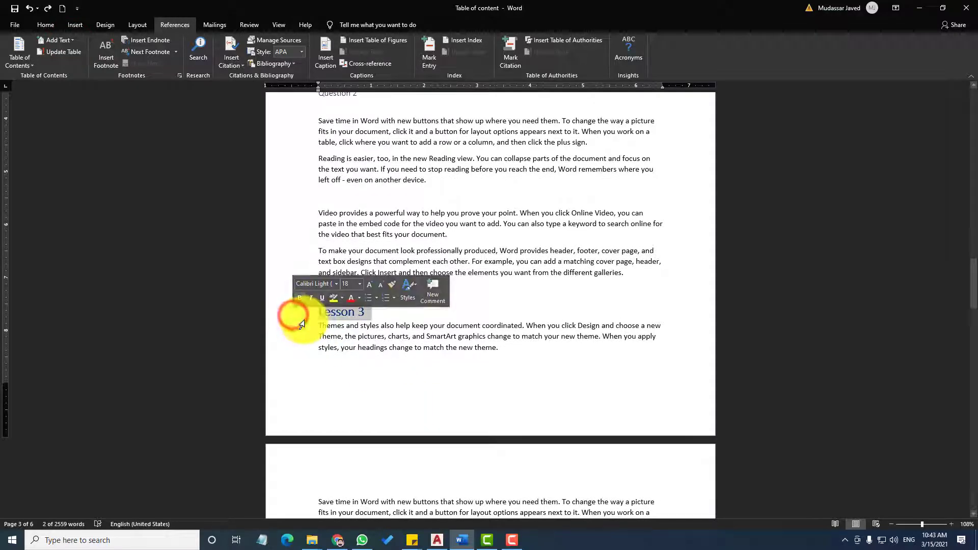
click(56, 40)
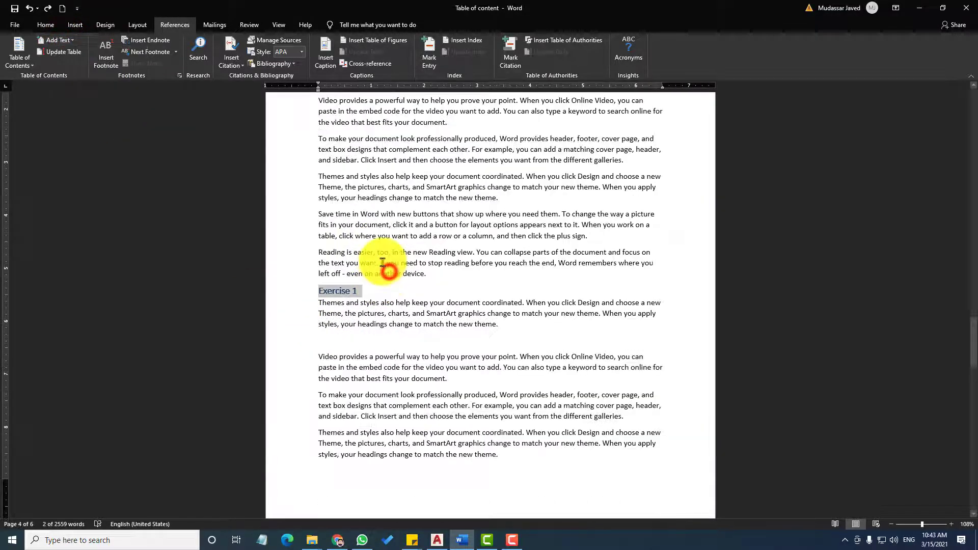
click(383, 263)
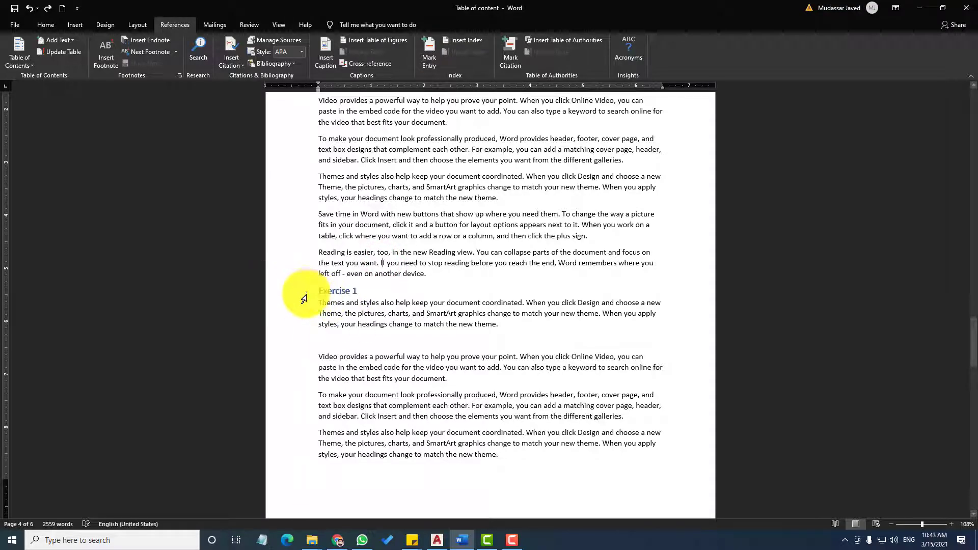
Step: Insert an Automatic Table 1 table of contents on the empty line above the Lesson 1 heading
scroll(350, 326, down, 15)
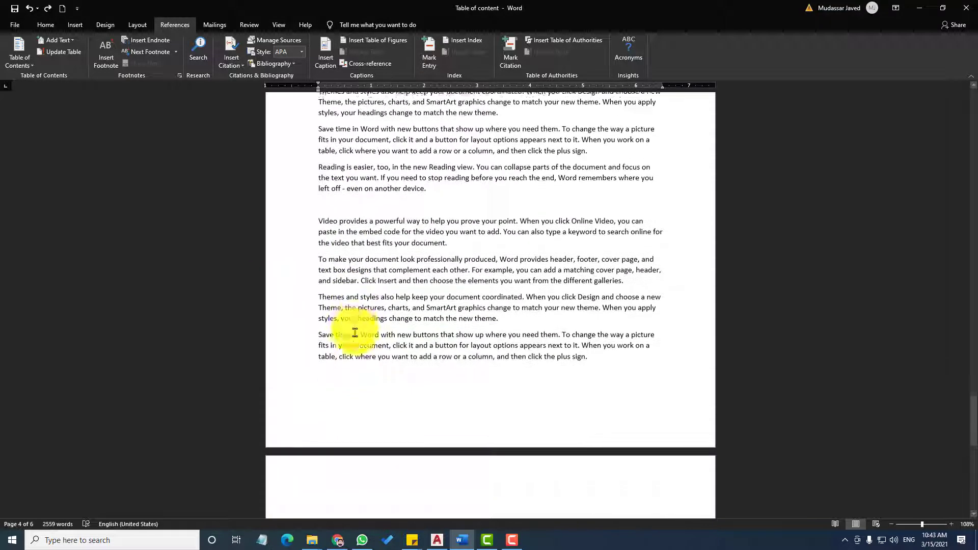
scroll(355, 331, down, 3)
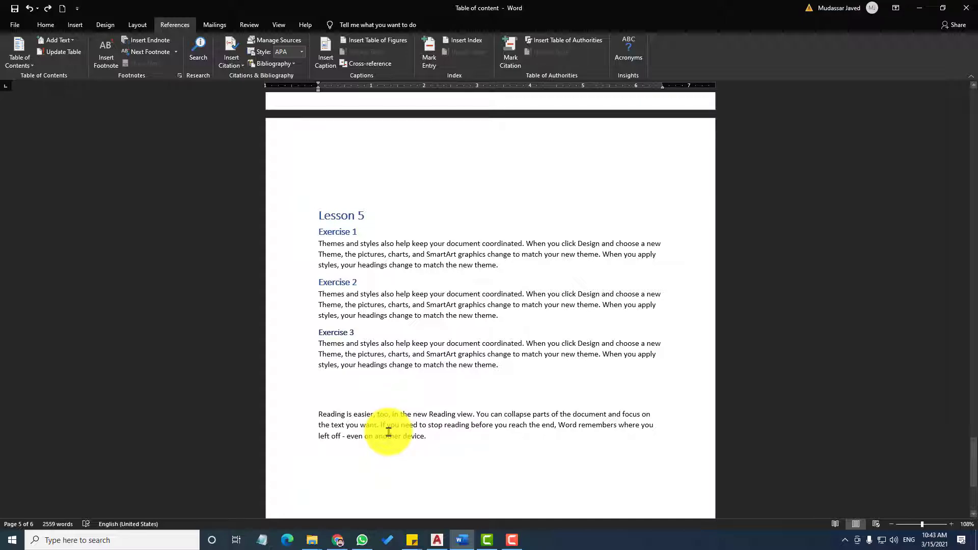
scroll(388, 432, up, 20)
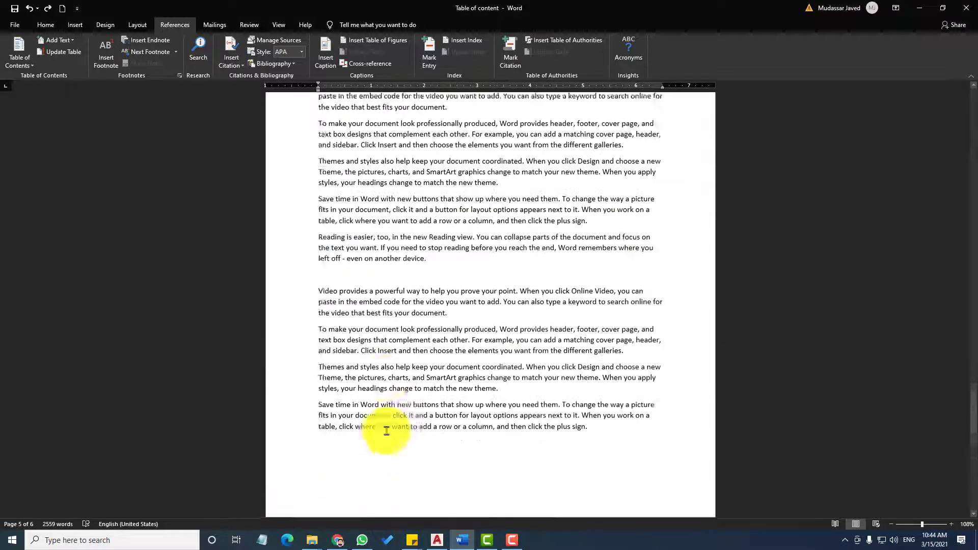
scroll(387, 428, up, 20)
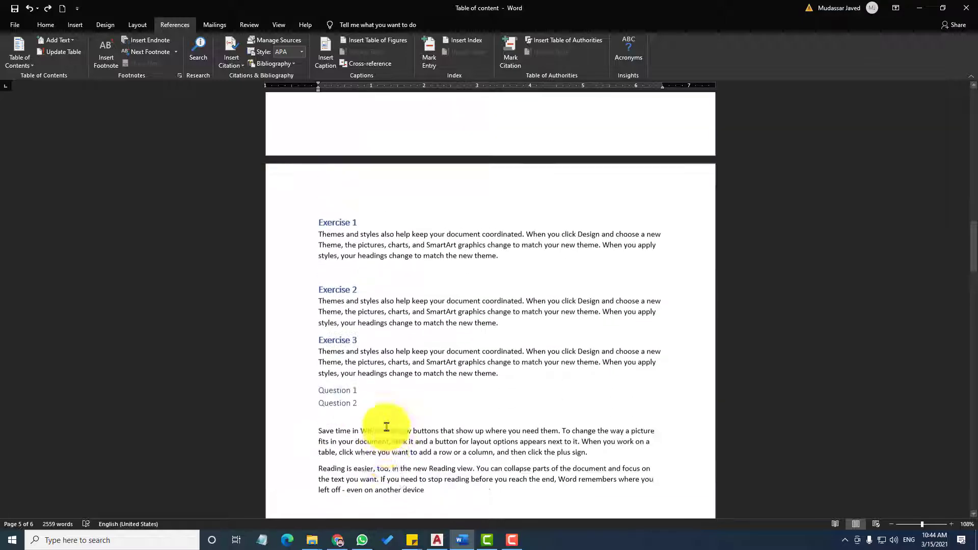
scroll(387, 427, up, 15)
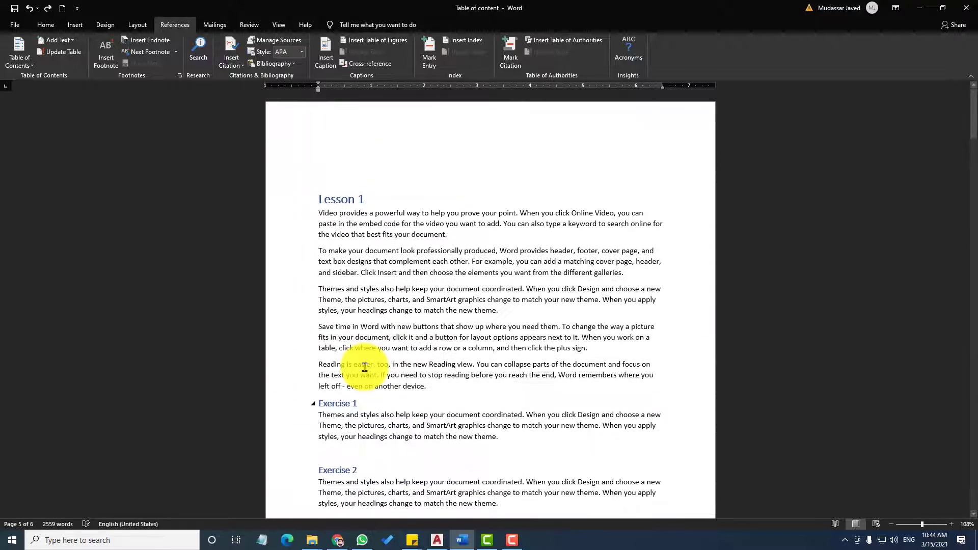
click(327, 178)
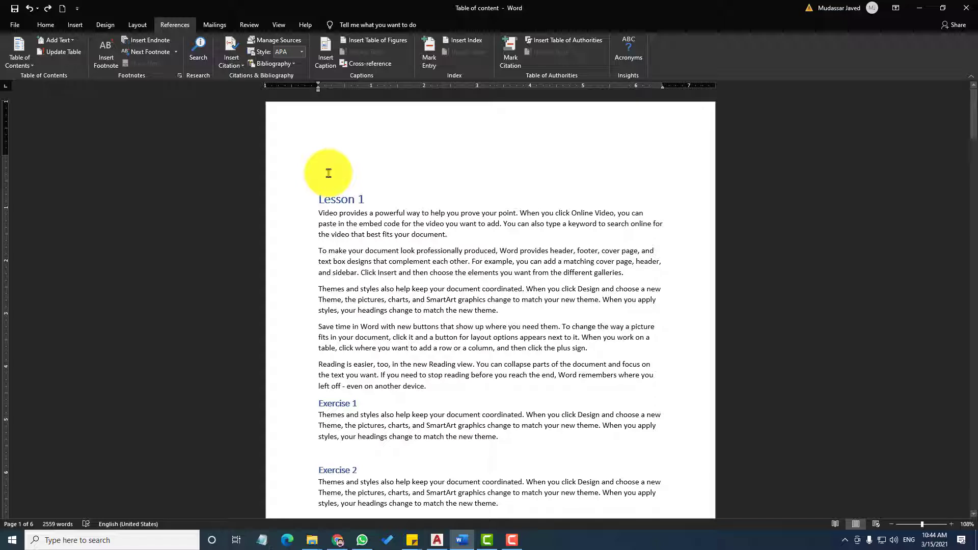
click(28, 65)
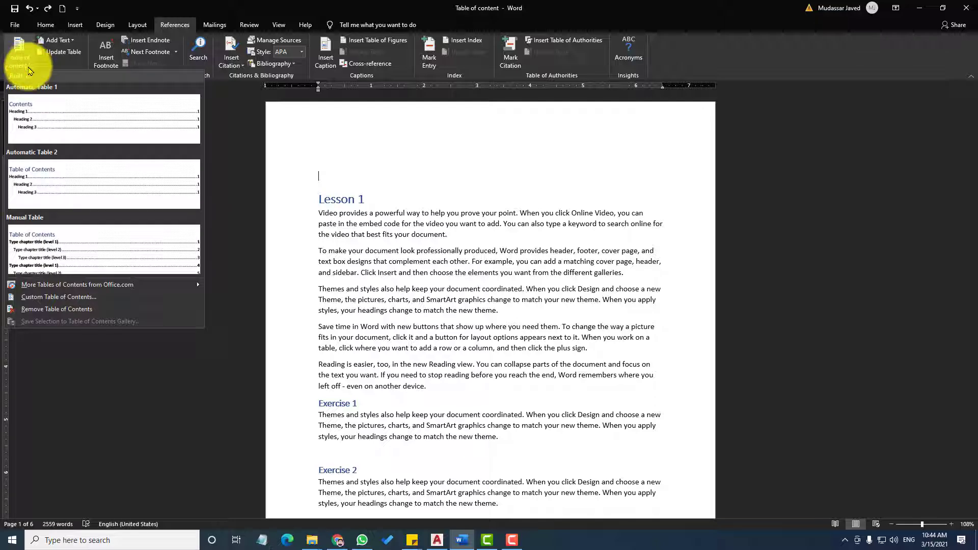
click(50, 120)
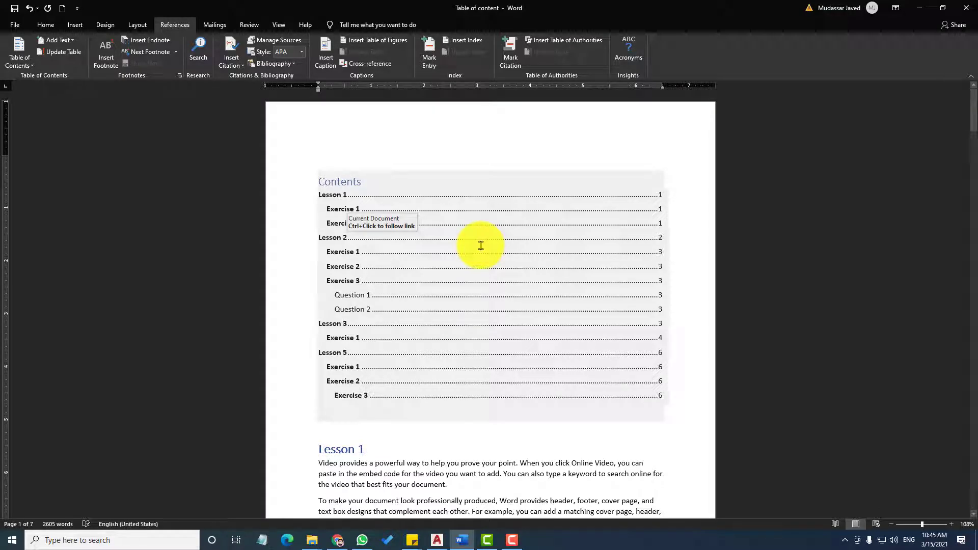
Step: Replace the paragraph under Lesson 1's Exercise 2 heading with many pasted copies of the Exercise 2 title and its paragraph
scroll(588, 279, down, 1)
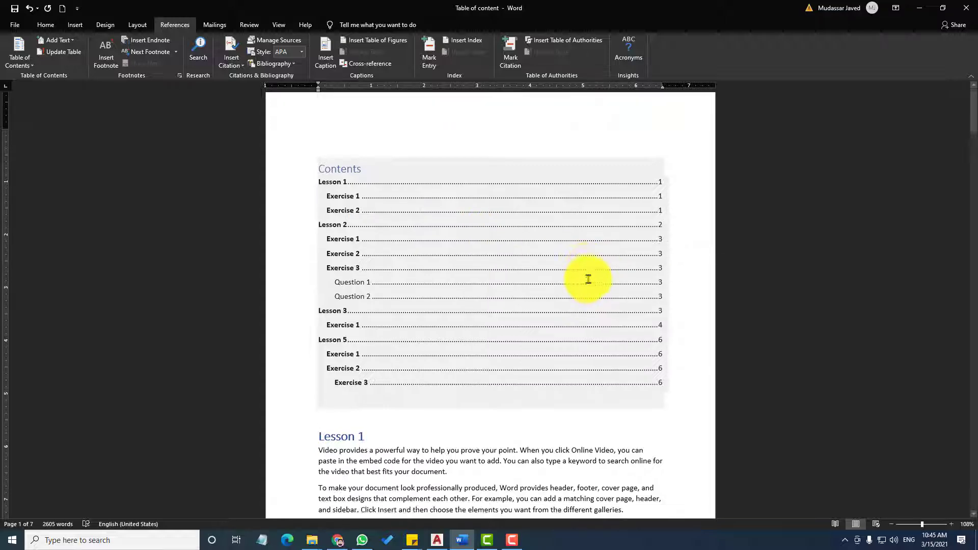
scroll(590, 277, down, 5)
scroll(591, 275, down, 10)
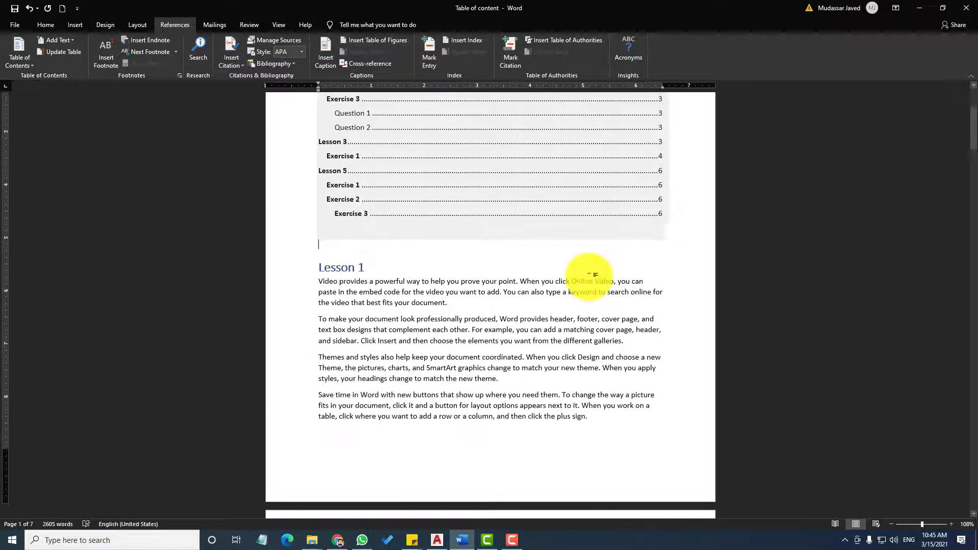
scroll(590, 278, down, 4)
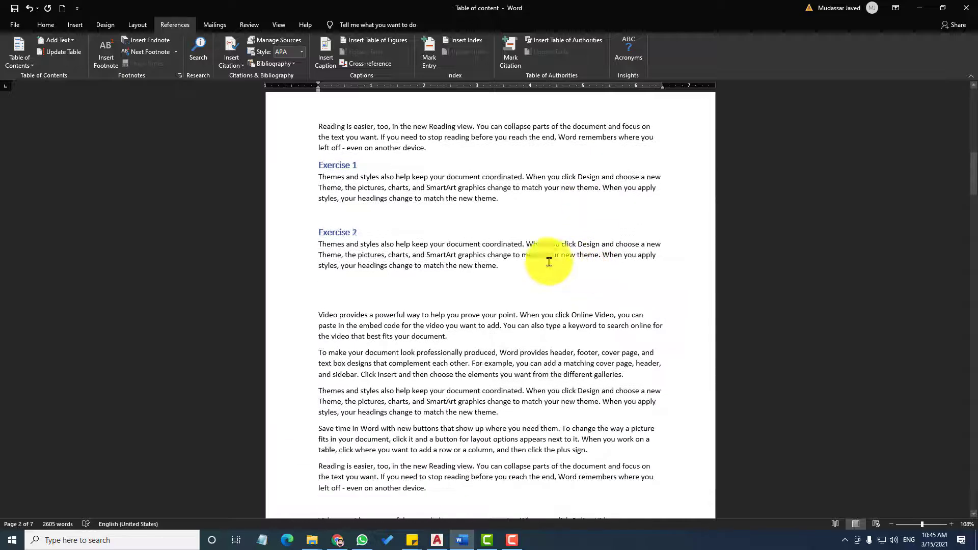
drag(314, 244, 506, 267)
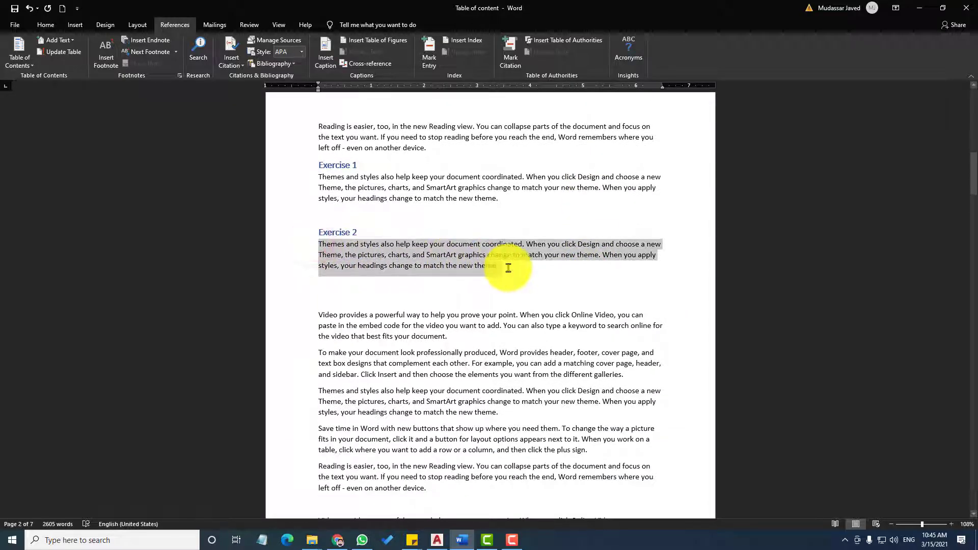
key(ctrl+v)
key(ctrl+v)
key(ctrl+v)
key(ctrl+v)
key(ctrl+v)
key(ctrl+v)
key(ctrl+v)
key(ctrl+v)
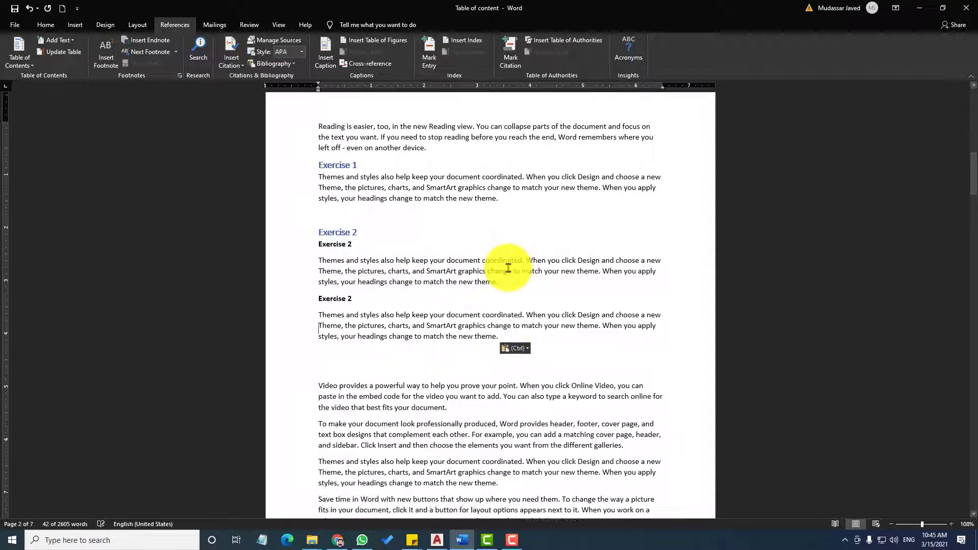
key(ctrl+v)
key(ctrl+v)
key(ctrl+v)
key(ctrl+v)
key(ctrl+v)
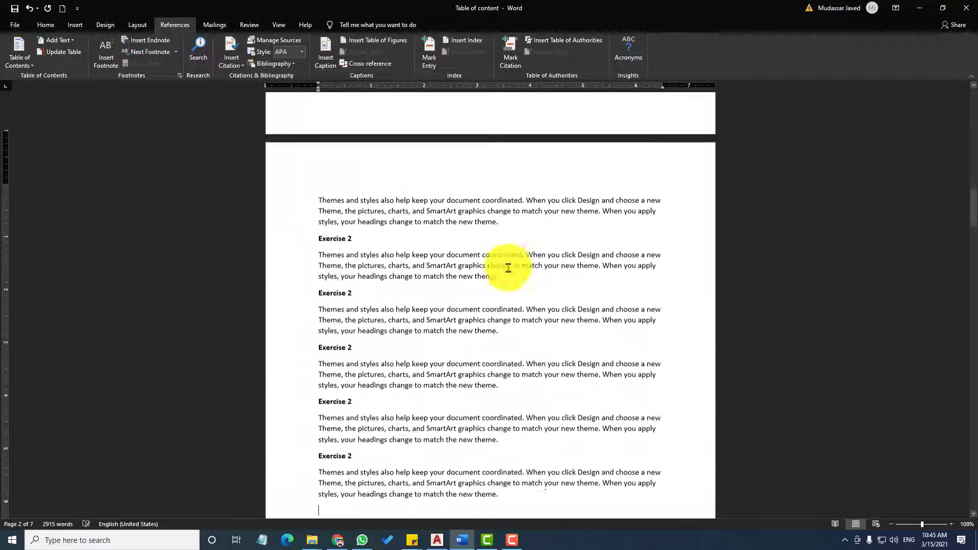
scroll(423, 377, up, 10)
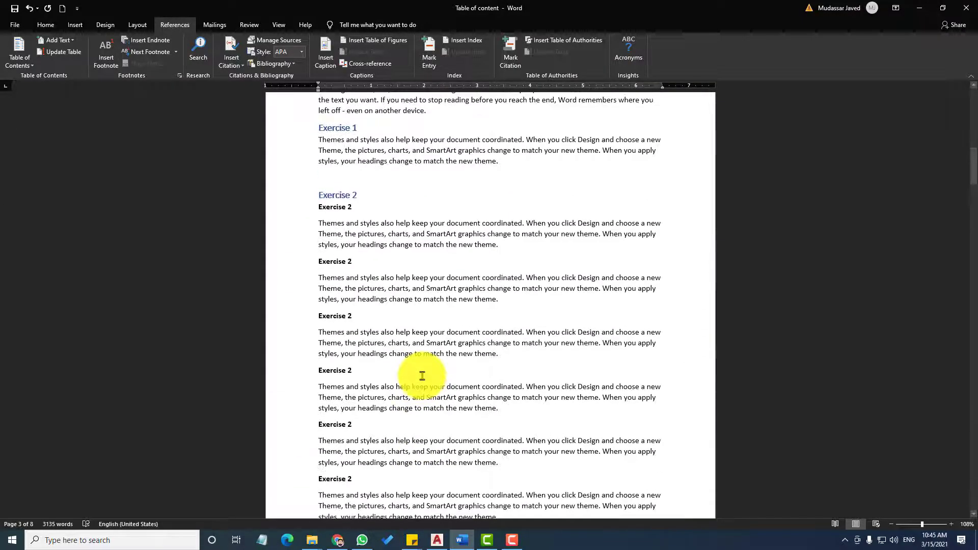
Step: Compare the page where Lesson 2 starts after the pasted content with its page number in the table of contents
scroll(423, 376, down, 15)
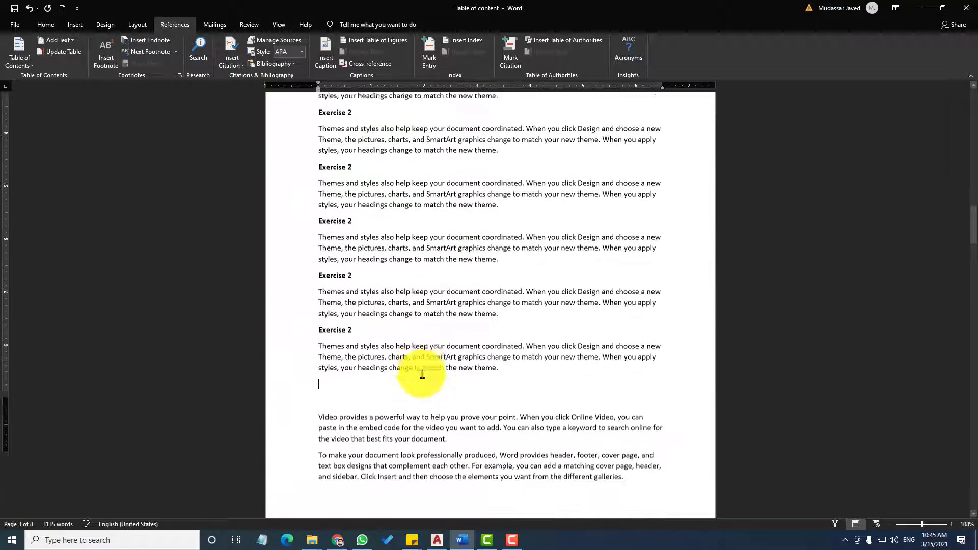
scroll(423, 376, down, 8)
scroll(422, 375, up, 5)
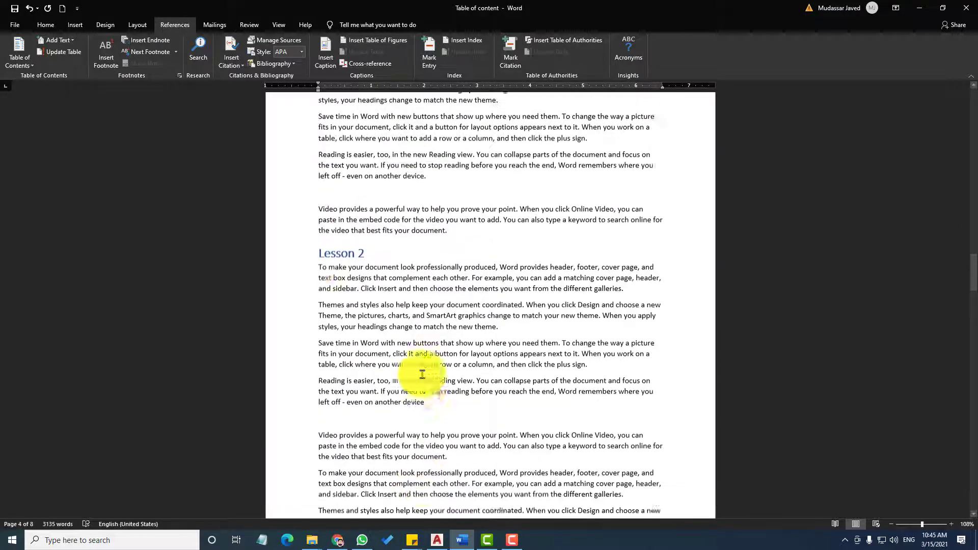
scroll(362, 295, down, 6)
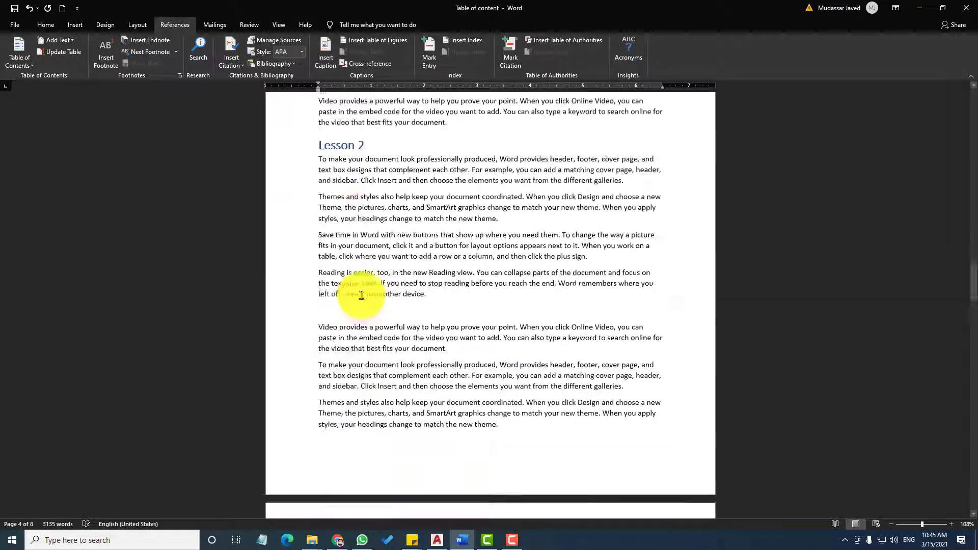
click(476, 257)
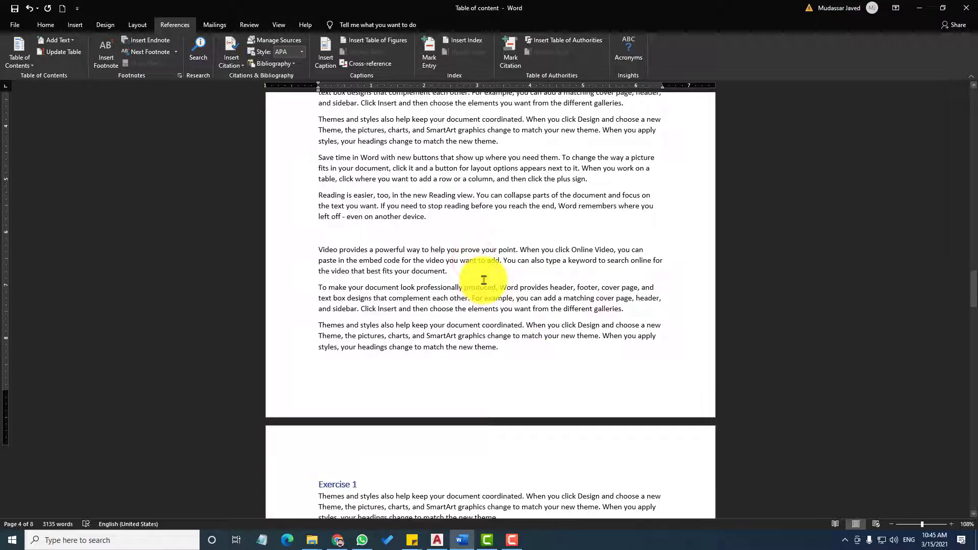
scroll(484, 280, up, 15)
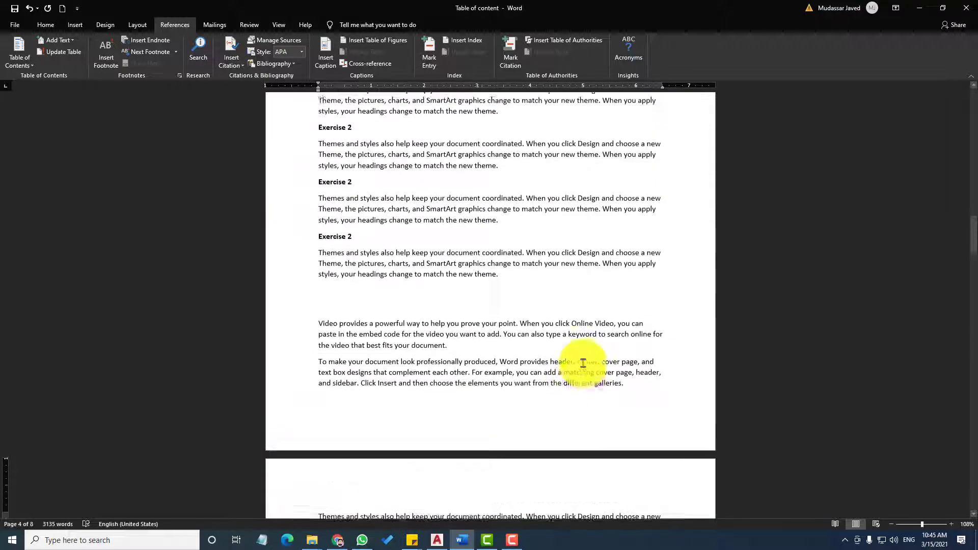
scroll(583, 362, up, 20)
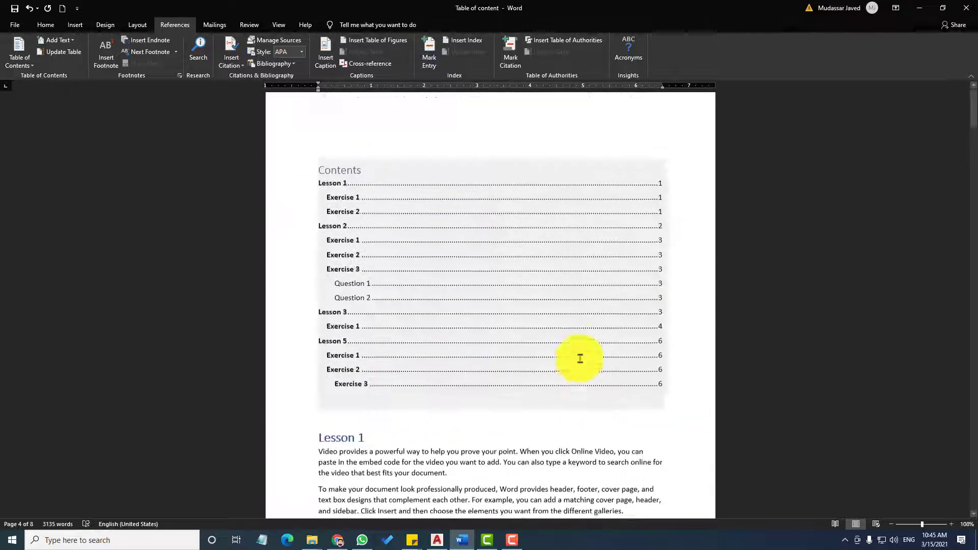
scroll(581, 359, up, 1)
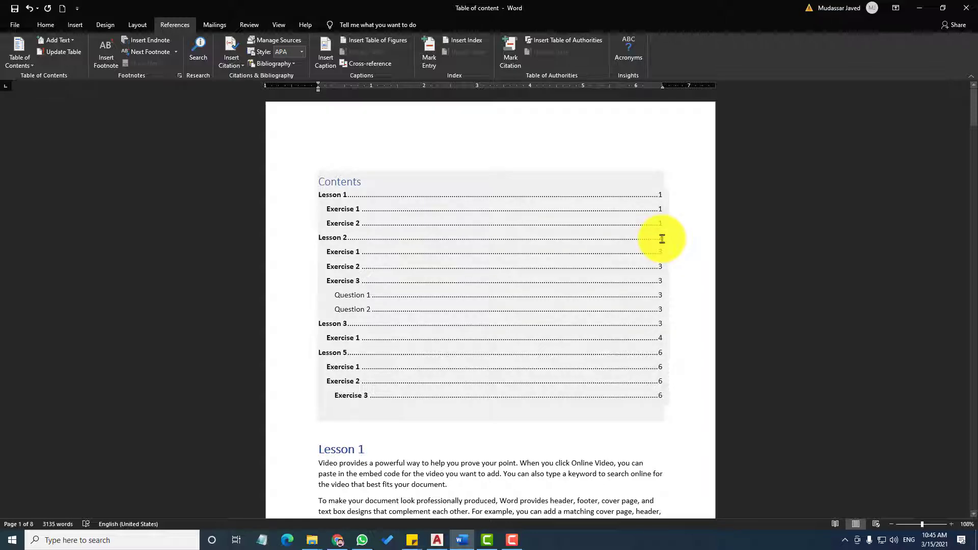
Step: Update the entire table of contents at the start of the document, not just its page numbers
click(336, 179)
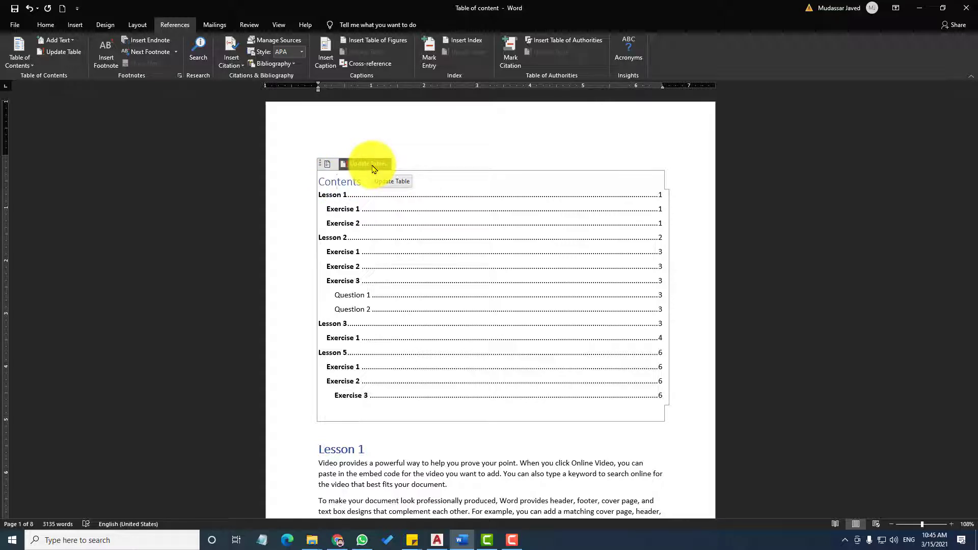
click(373, 165)
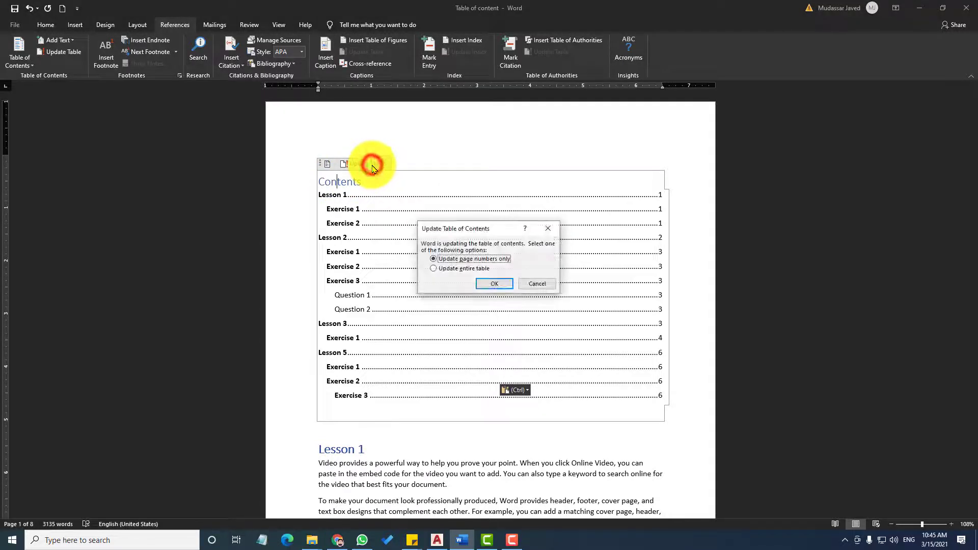
click(492, 226)
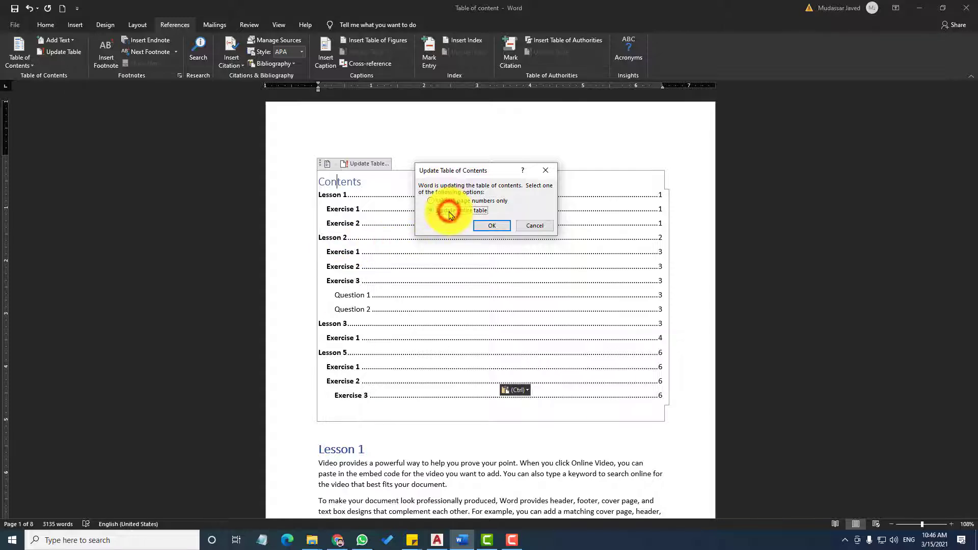
click(501, 227)
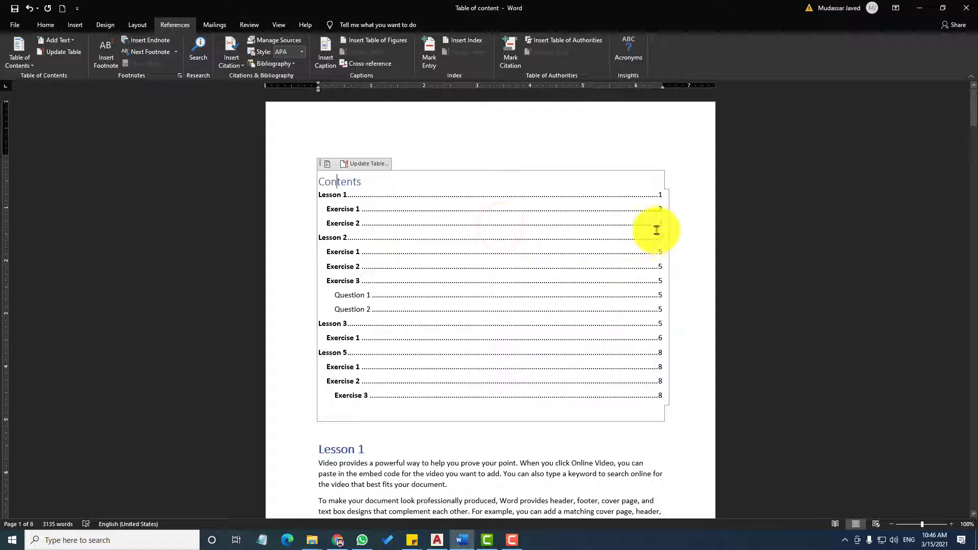